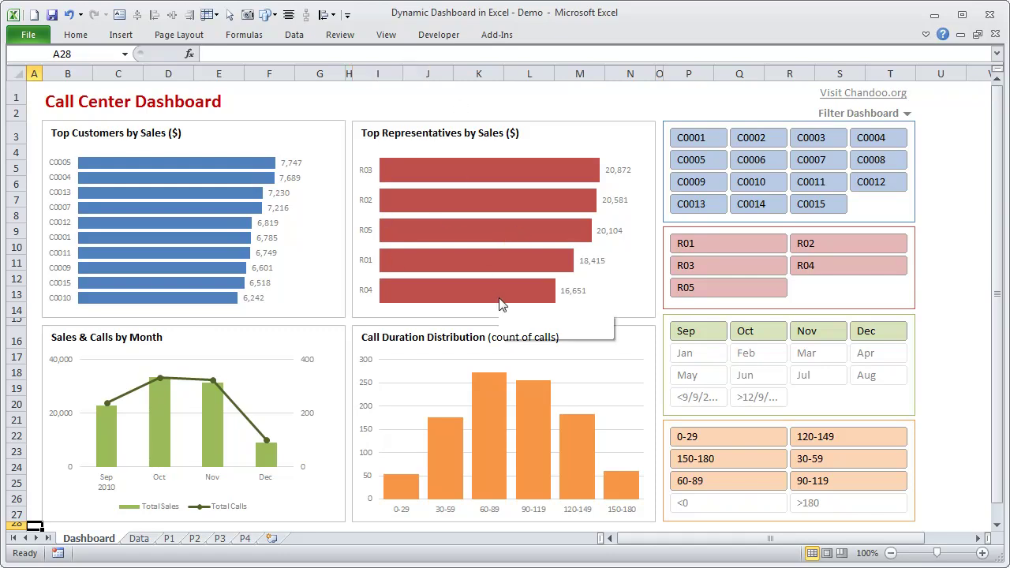
Filter the dashboard slicers to November and calls lasting 60-89 minutes
{"action": "mouse_move", "coordinate": [519, 267]}
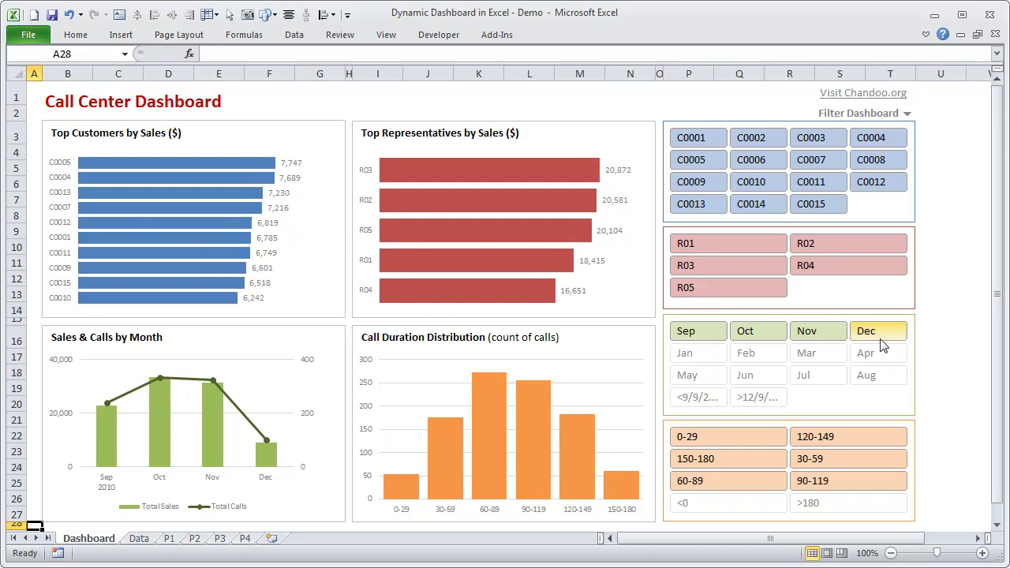
{"action": "left_click", "coordinate": [819, 333]}
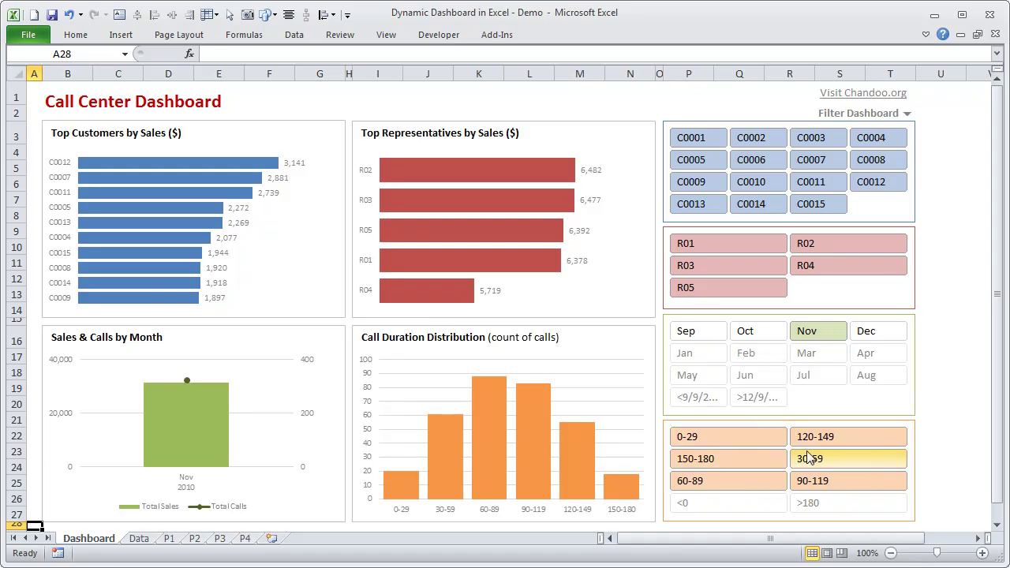
{"action": "left_click", "coordinate": [708, 489]}
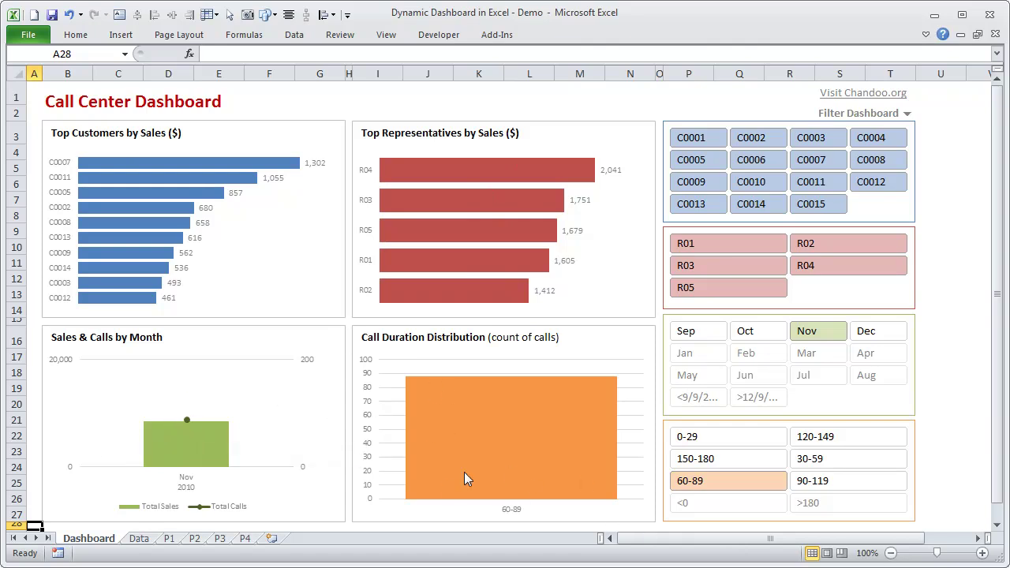
Select customers C0010 through C0002 and representative R03 in their slicers
{"action": "left_click", "coordinate": [699, 137]}
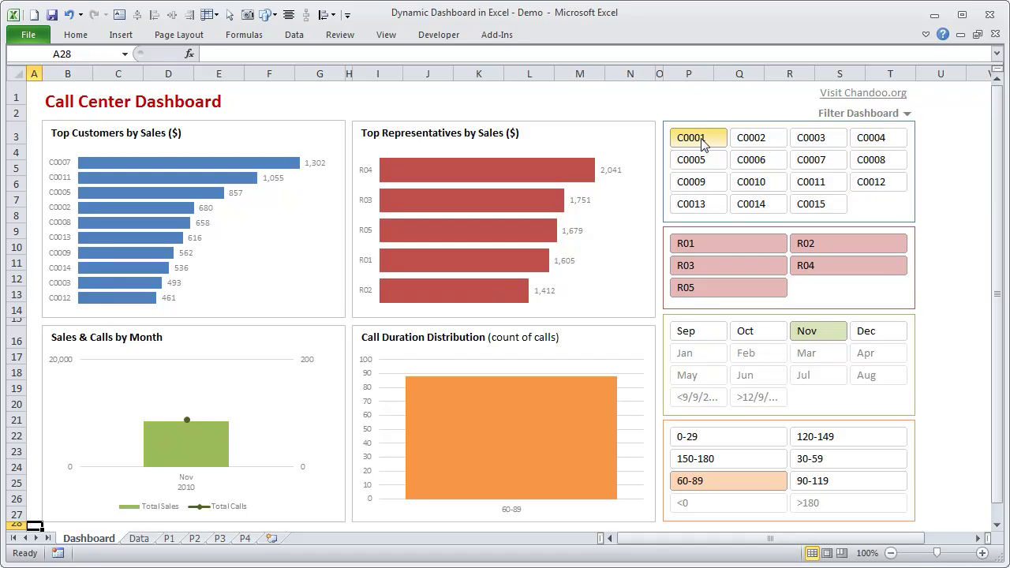
{"action": "left_click", "coordinate": [762, 187]}
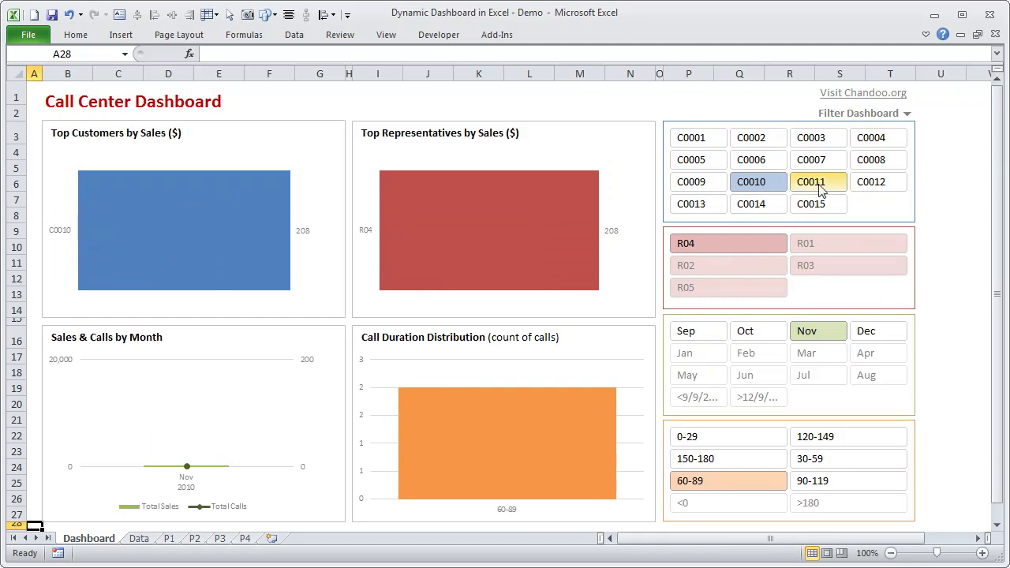
{"action": "left_click_drag", "start_coordinate": [759, 183], "coordinate": [751, 135]}
{"action": "left_click", "coordinate": [760, 268]}
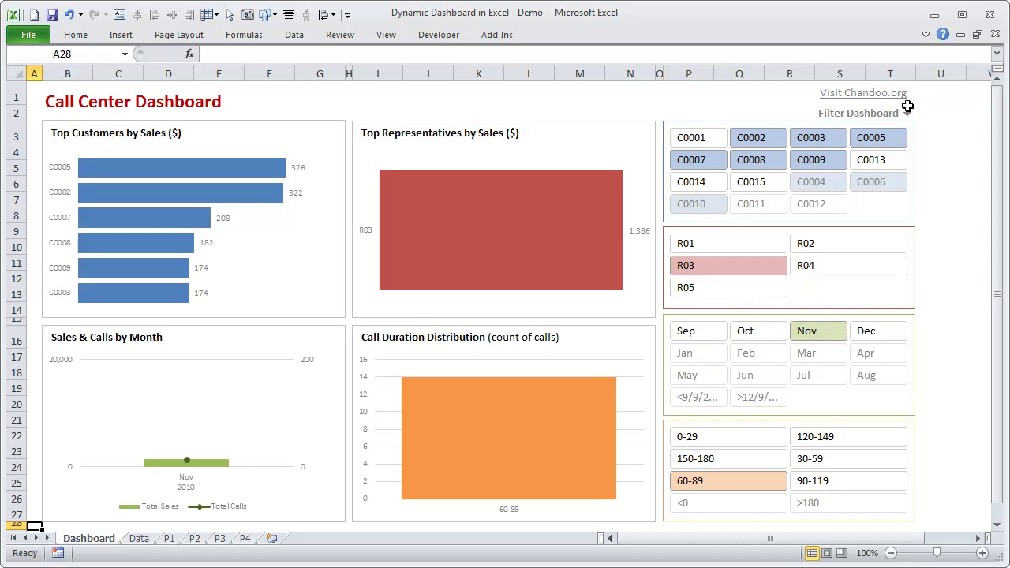
{"action": "left_click", "coordinate": [779, 118]}
{"action": "left_click", "coordinate": [764, 125]}
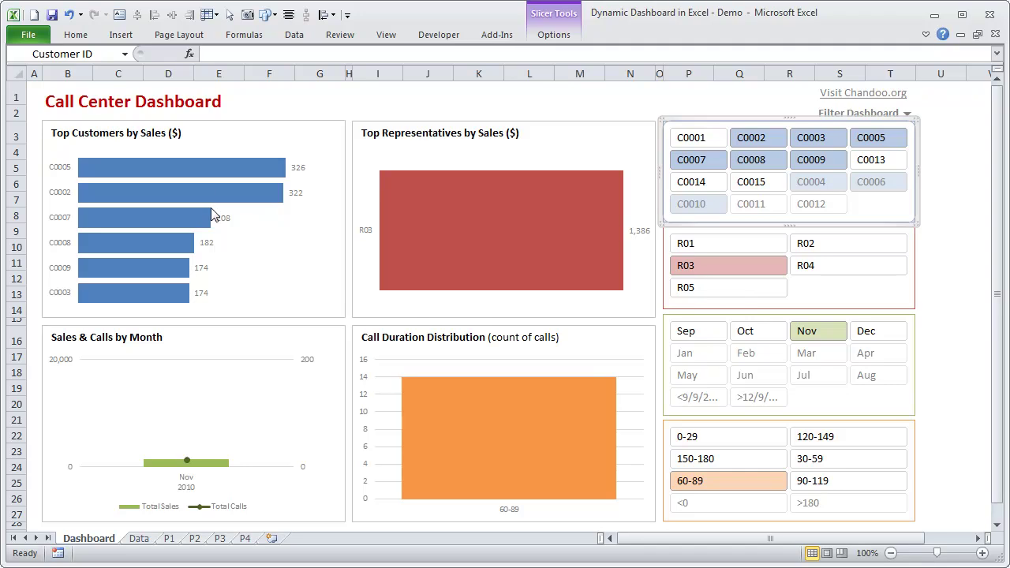
Deselect the slicer and pick only C0001 in the Customer ID slicer
{"action": "mouse_move", "coordinate": [211, 214]}
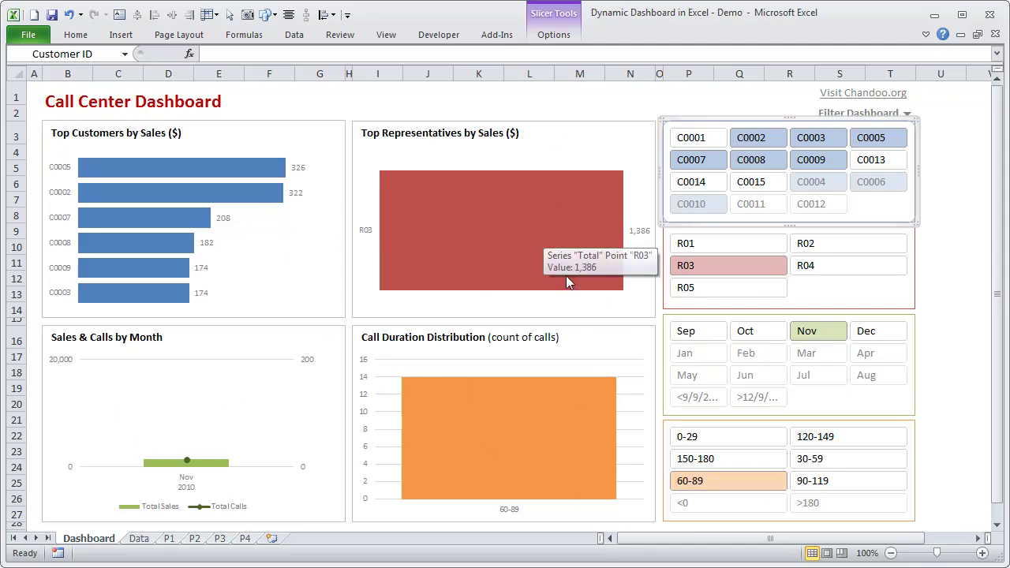
{"action": "mouse_move", "coordinate": [583, 185]}
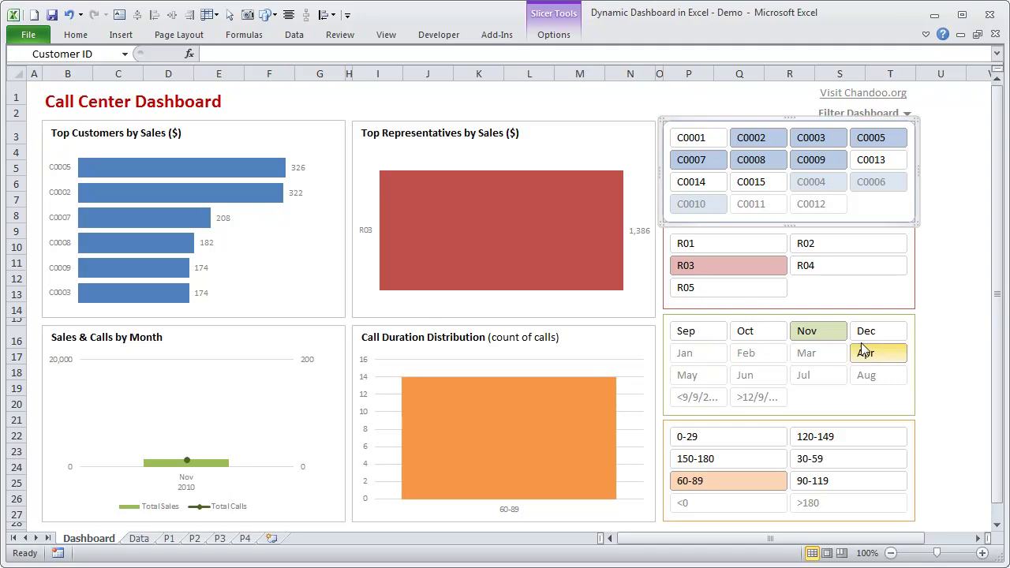
{"action": "left_click", "coordinate": [956, 149]}
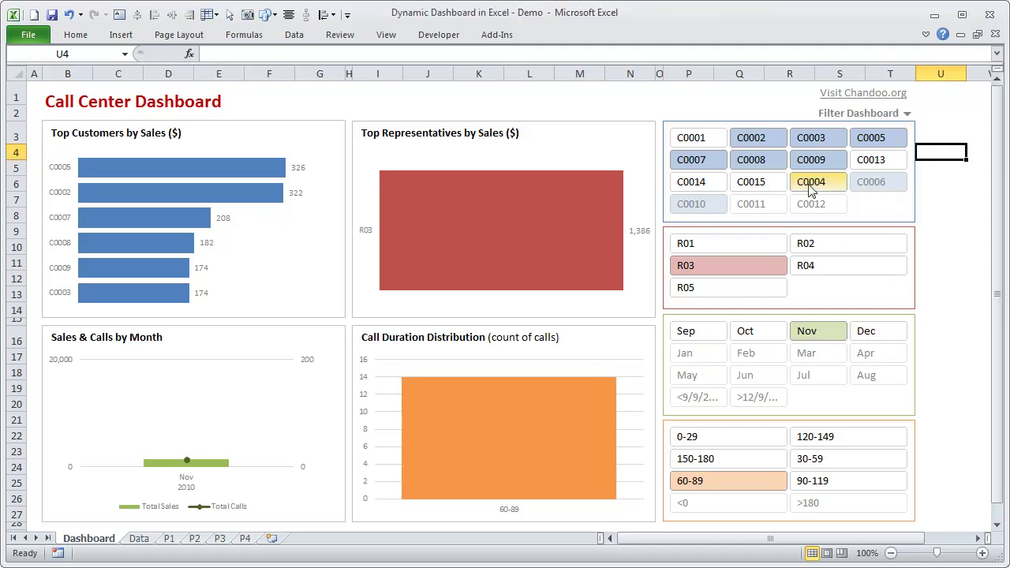
{"action": "left_click", "coordinate": [699, 140]}
Clear the Customer ID and Representative slicer filters
{"action": "right_click", "coordinate": [699, 148]}
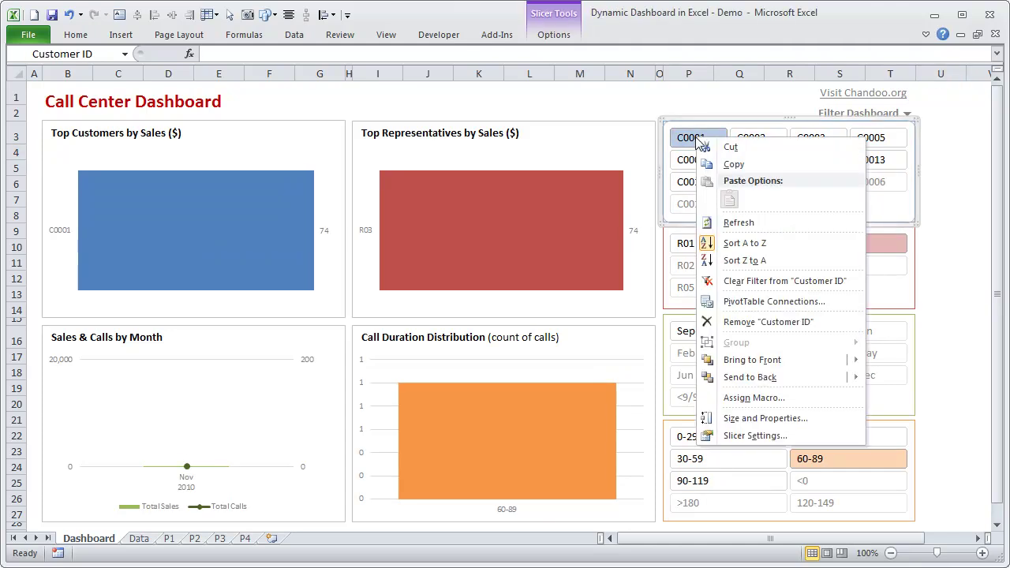
{"action": "left_click", "coordinate": [768, 284]}
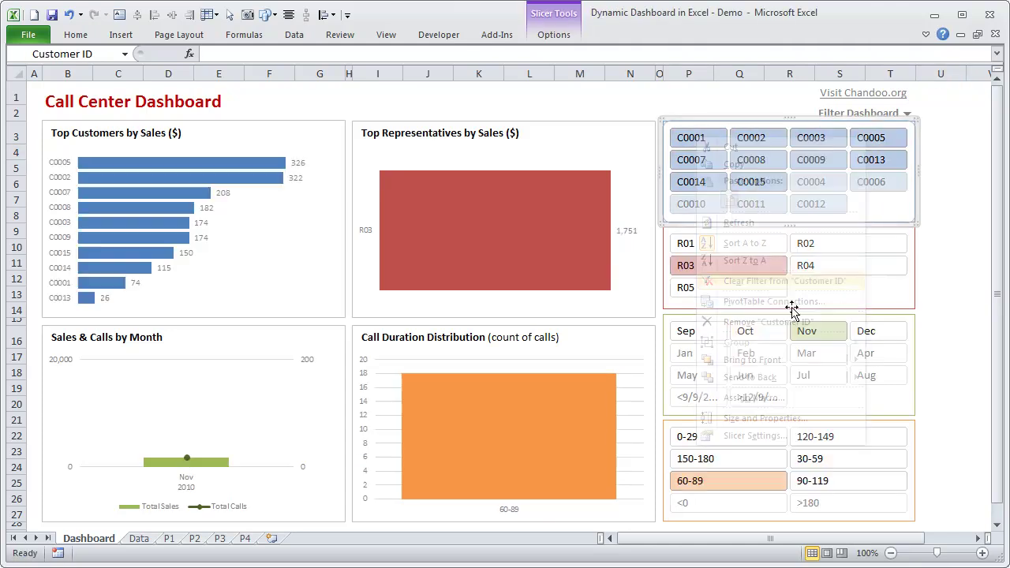
{"action": "right_click", "coordinate": [746, 276]}
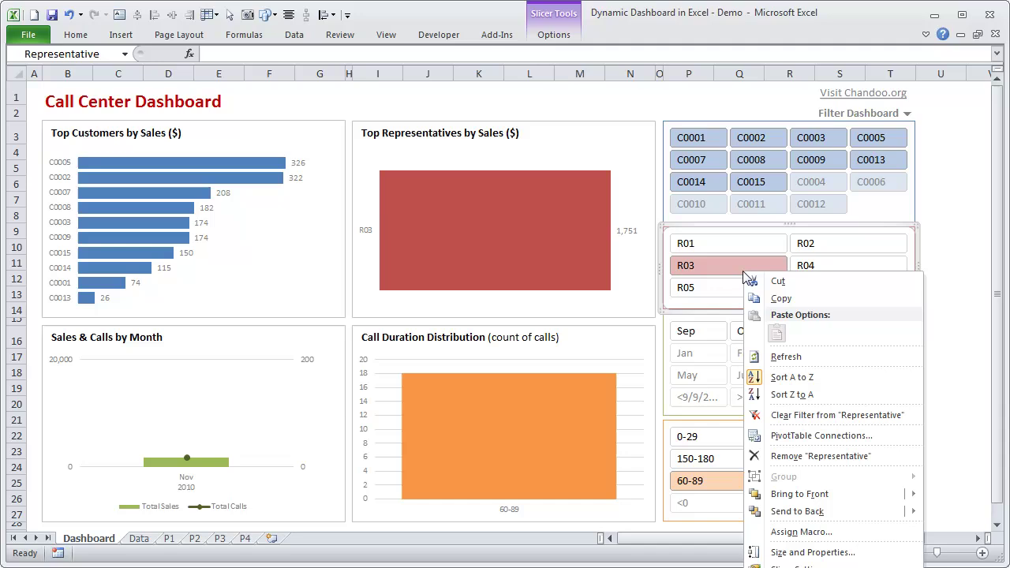
{"action": "left_click", "coordinate": [773, 415]}
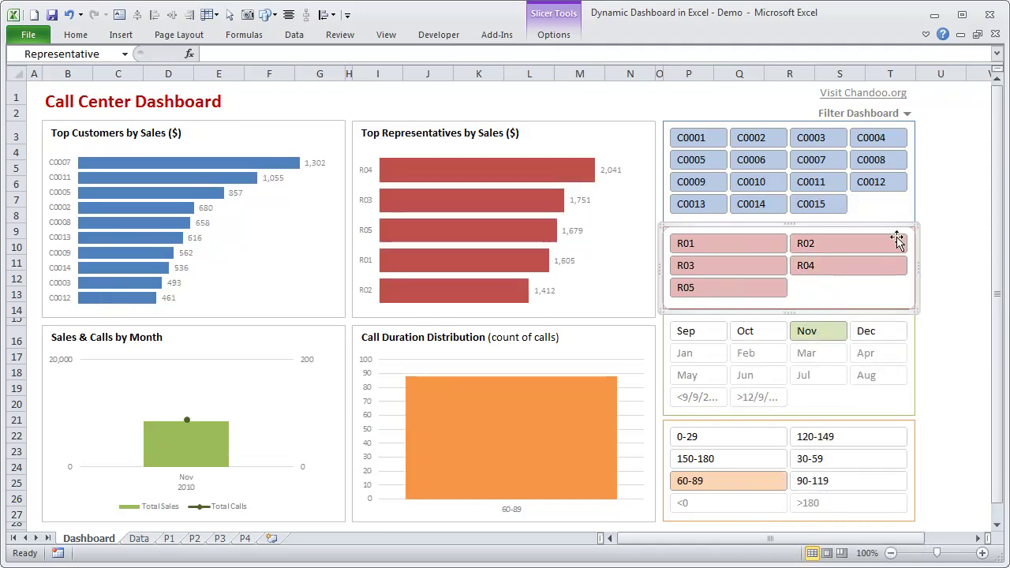
{"action": "right_click", "coordinate": [705, 331]}
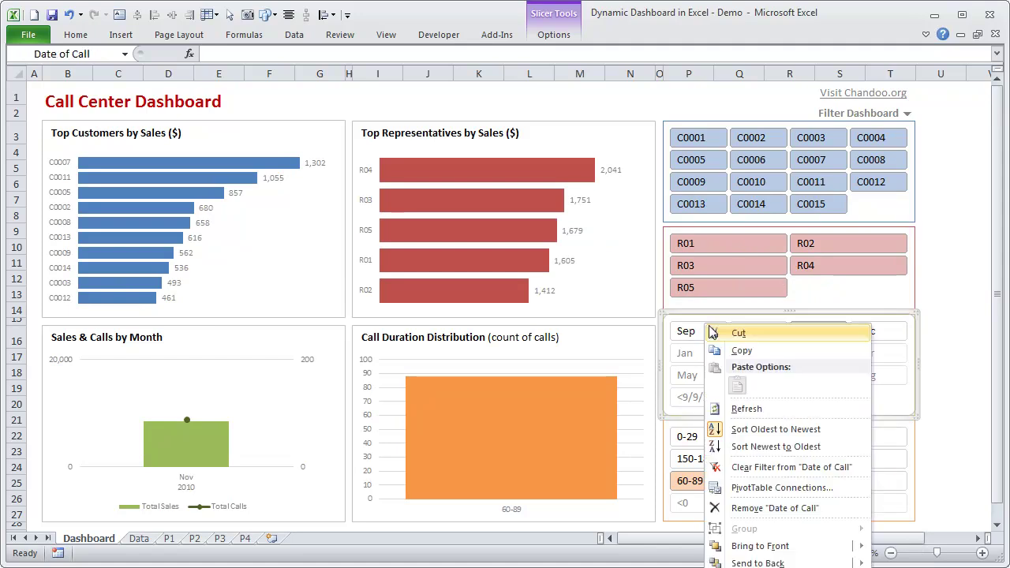
Turn on Display header for the Customer ID slicer, then test and clear a C0008 filter
{"action": "right_click", "coordinate": [702, 131]}
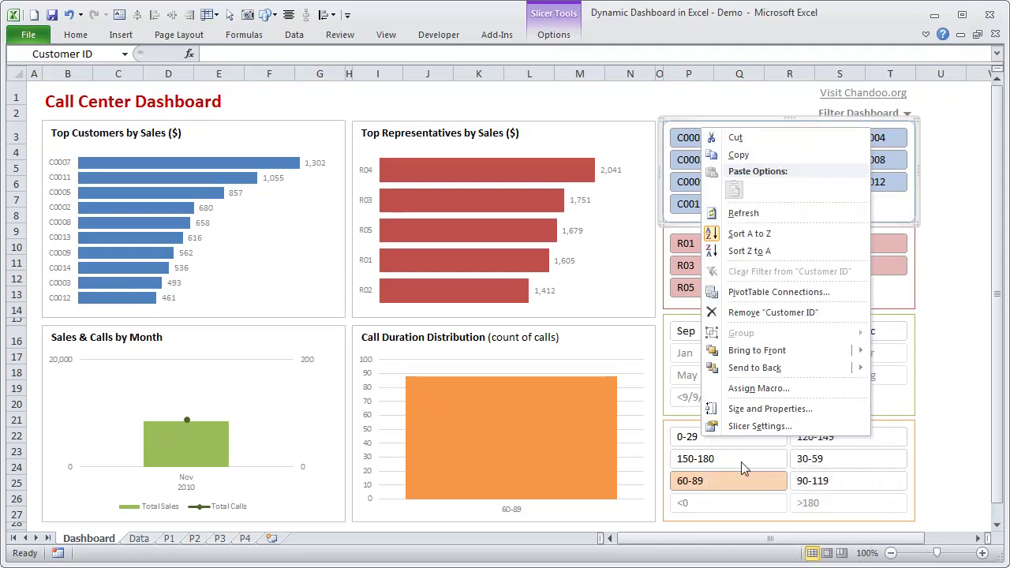
{"action": "left_click", "coordinate": [758, 429]}
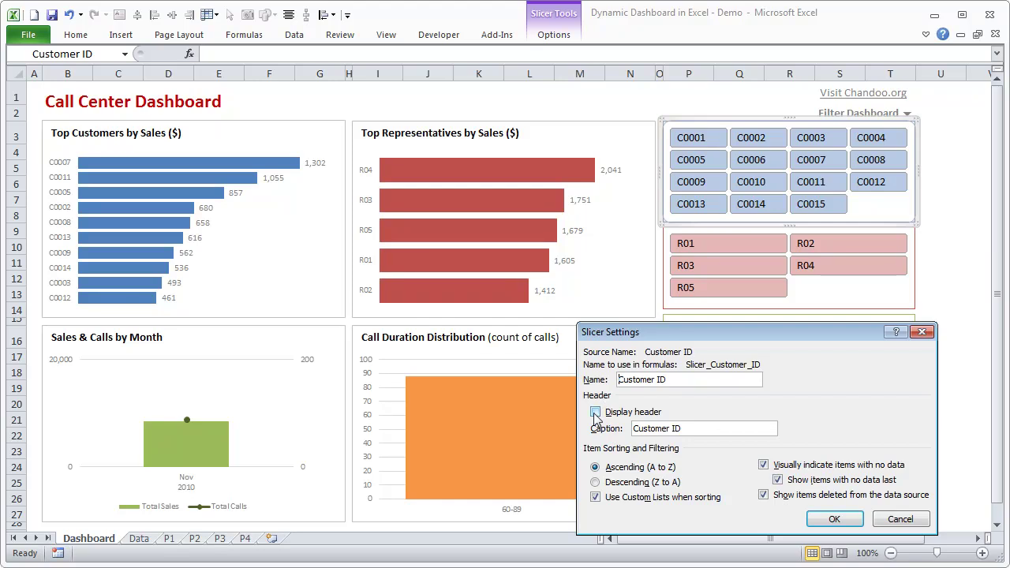
{"action": "left_click", "coordinate": [832, 518]}
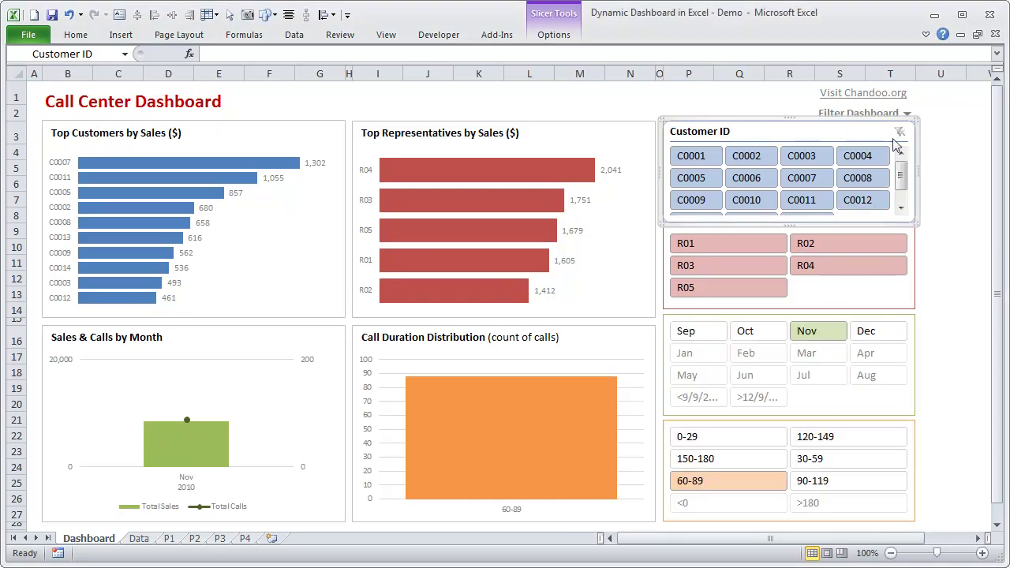
{"action": "left_click", "coordinate": [861, 179]}
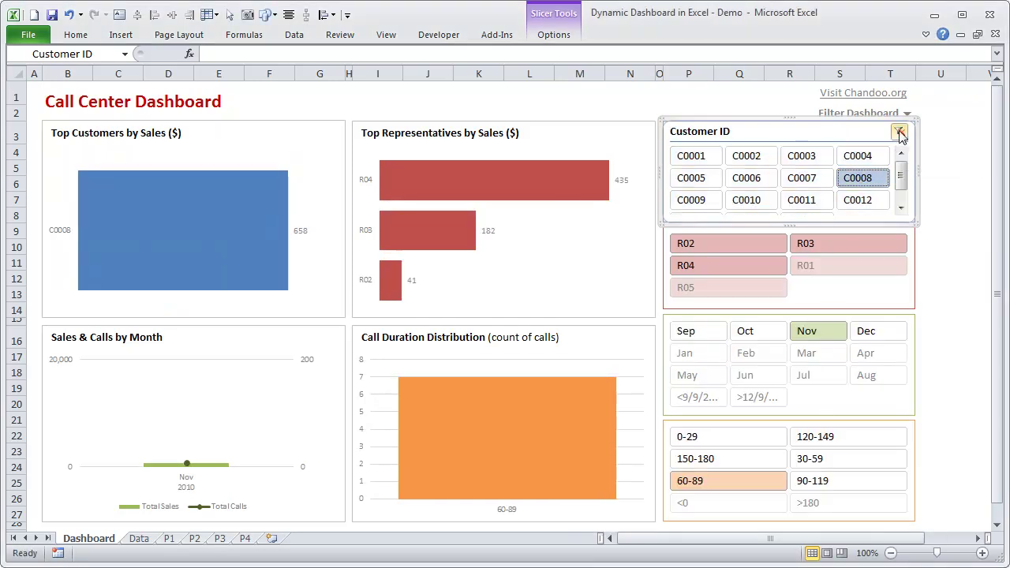
{"action": "left_click", "coordinate": [900, 132]}
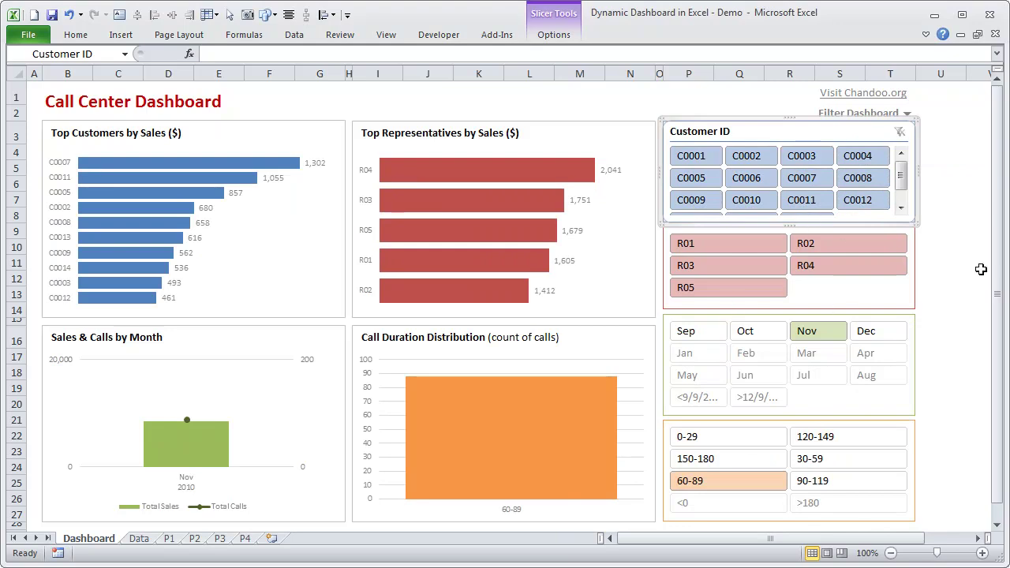
{"action": "left_click", "coordinate": [943, 248]}
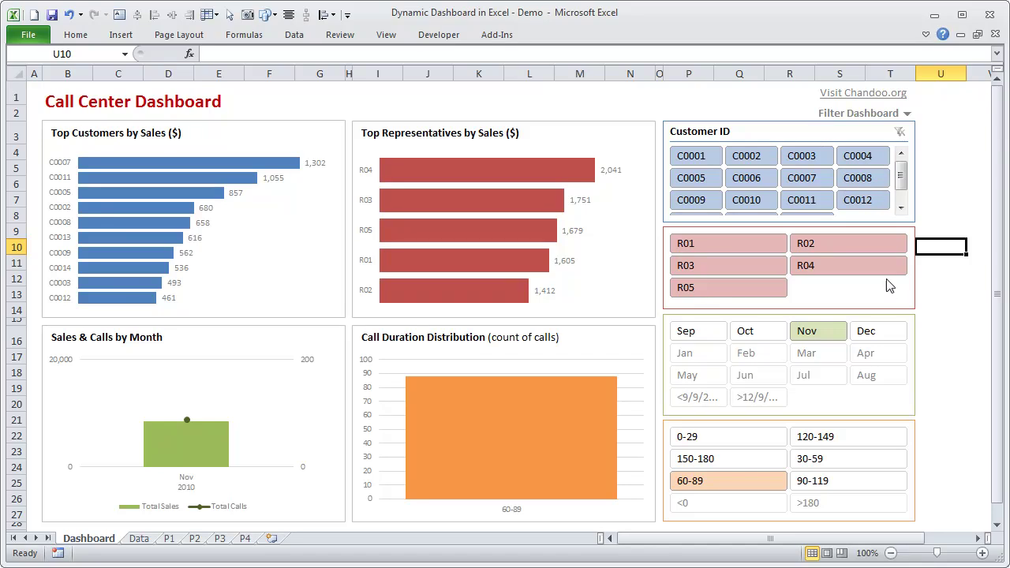
Clear the Date of Call and call duration slicer filters
{"action": "right_click", "coordinate": [699, 335]}
{"action": "left_click", "coordinate": [722, 408]}
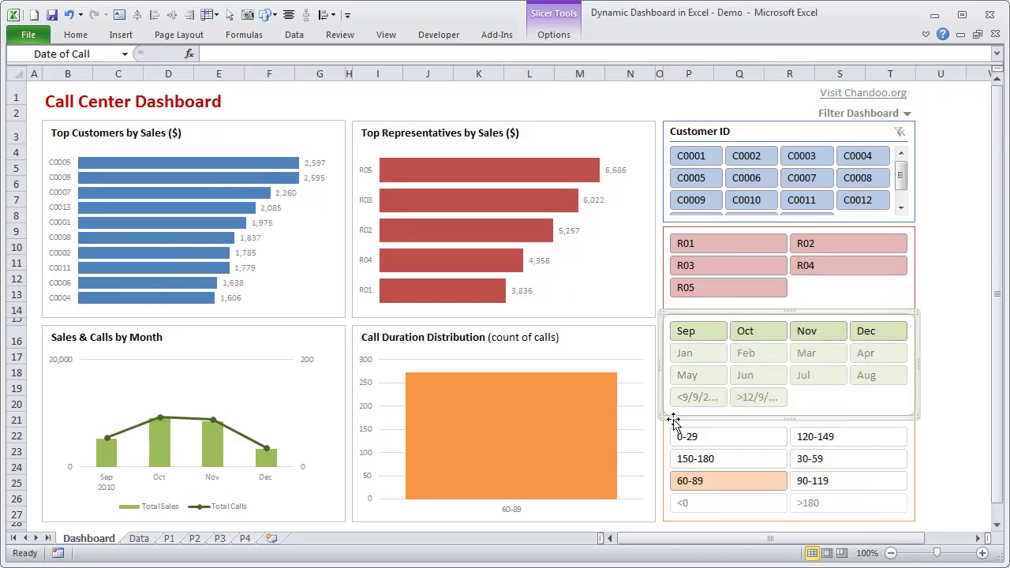
{"action": "right_click", "coordinate": [679, 434]}
{"action": "left_click", "coordinate": [824, 207]}
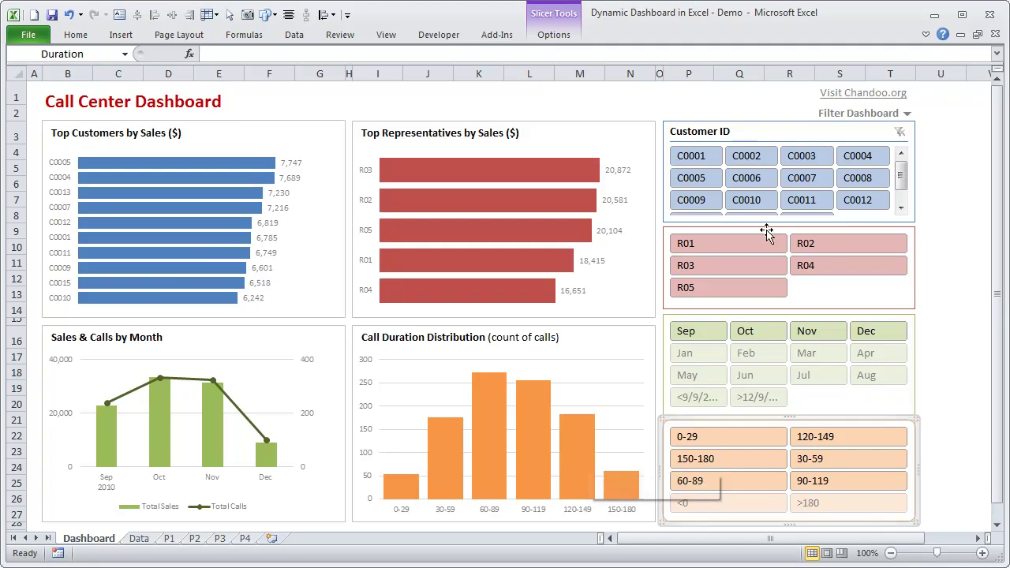
Open the Data sheet and inspect the Customer ID and Duration columns
{"action": "left_click", "coordinate": [137, 540]}
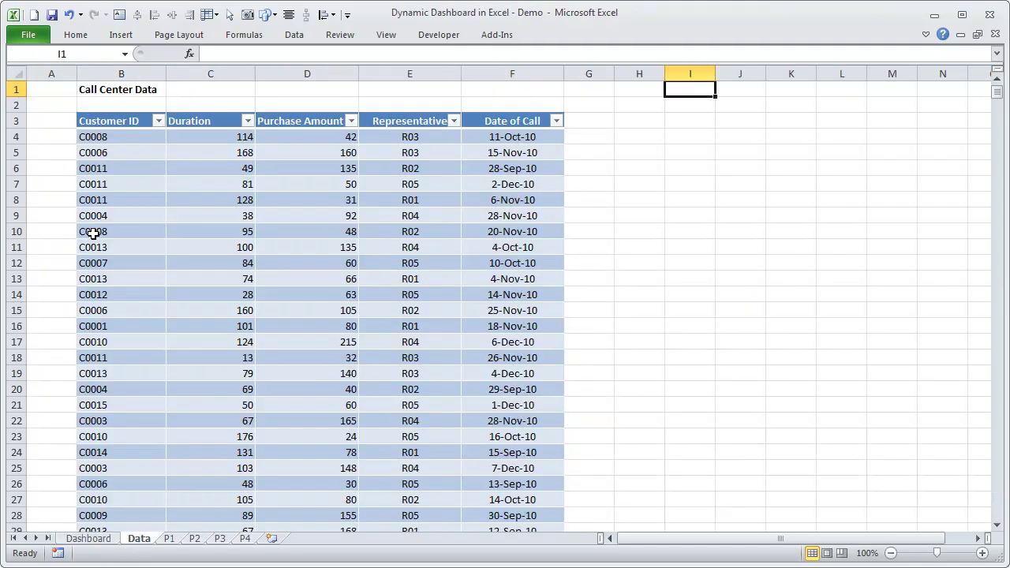
{"action": "scroll", "coordinate": [93, 234], "scroll_direction": "down", "scroll_amount": 10}
{"action": "scroll", "coordinate": [131, 221], "scroll_direction": "up", "scroll_amount": 10}
{"action": "mouse_move", "coordinate": [998, 95]}
{"action": "left_mouse_down"}
{"action": "mouse_move", "coordinate": [998, 509]}
{"action": "mouse_move", "coordinate": [999, 93]}
{"action": "left_mouse_up"}
{"action": "left_click", "coordinate": [218, 137]}
{"action": "left_click", "coordinate": [106, 127]}
{"action": "left_click", "coordinate": [124, 137]}
{"action": "scroll", "coordinate": [118, 175], "scroll_direction": "down", "scroll_amount": 10}
{"action": "scroll", "coordinate": [124, 170], "scroll_direction": "up", "scroll_amount": 10}
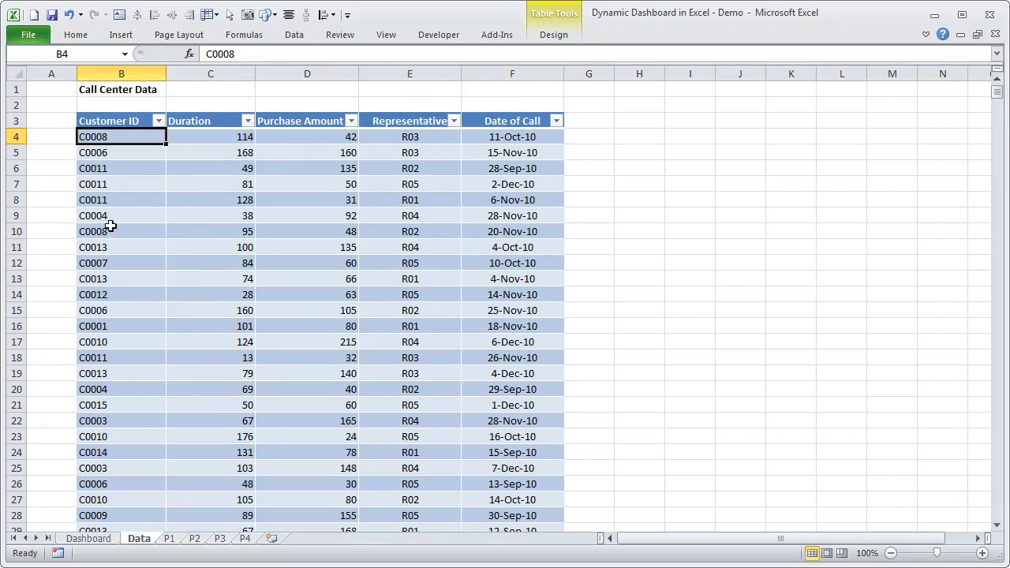
Review the first record's Duration, Purchase Amount, Representative and Date, and pin the ribbon open
{"action": "left_click", "coordinate": [239, 136]}
{"action": "scroll", "coordinate": [232, 191], "scroll_direction": "down", "scroll_amount": 5}
{"action": "scroll", "coordinate": [231, 191], "scroll_direction": "up", "scroll_amount": 5}
{"action": "left_click", "coordinate": [311, 137]}
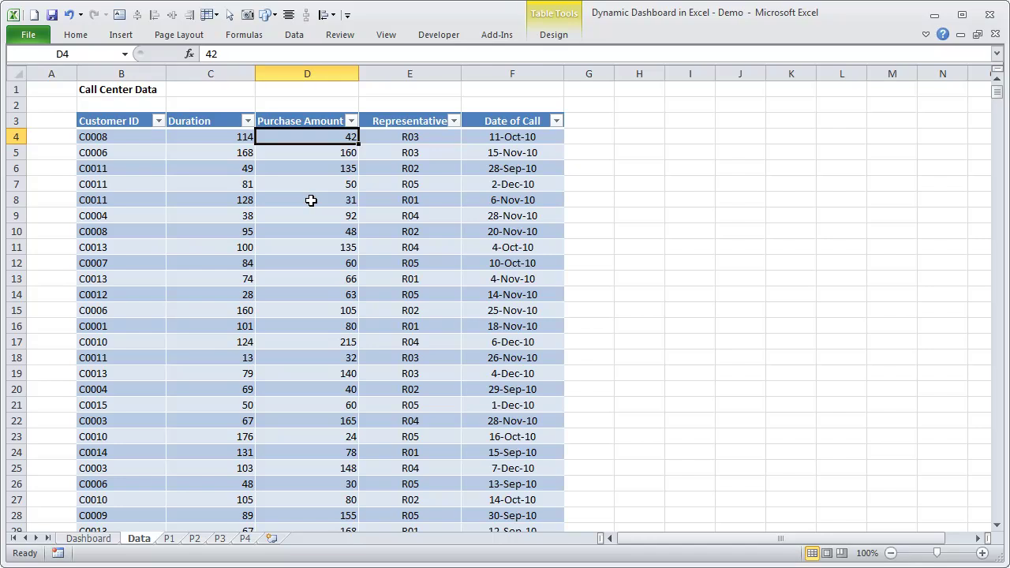
{"action": "left_click", "coordinate": [413, 138]}
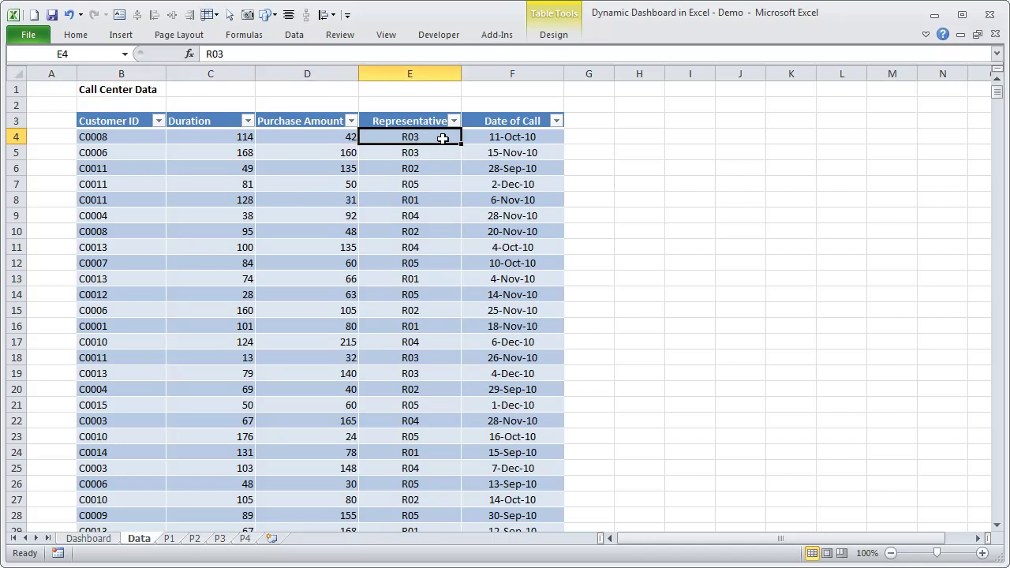
{"action": "left_click", "coordinate": [543, 138]}
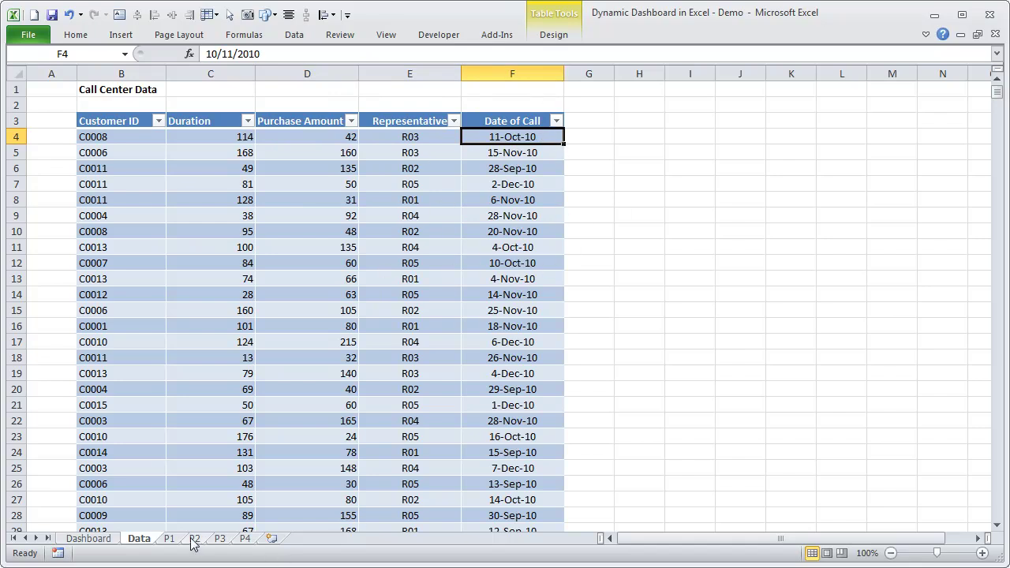
{"action": "left_click", "coordinate": [261, 216]}
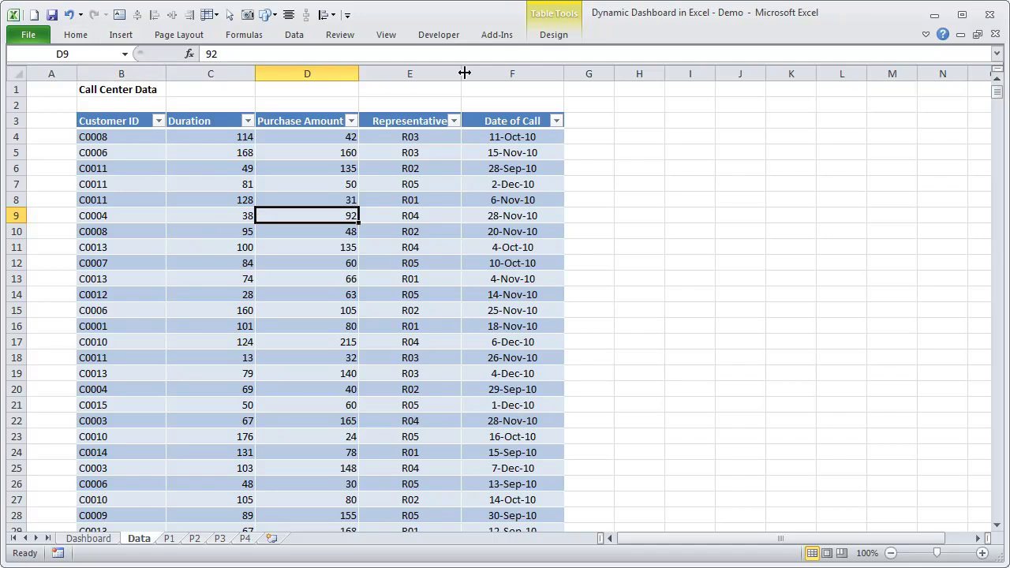
{"action": "left_click", "coordinate": [925, 34]}
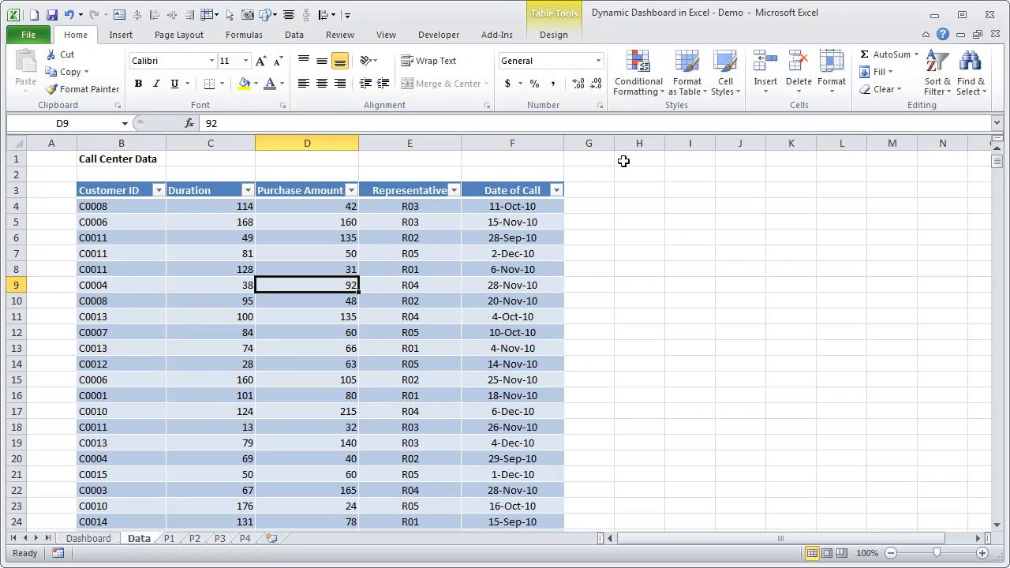
On sheet P1, select the Customer ID items and the top total 7,747
{"action": "left_click", "coordinate": [170, 540]}
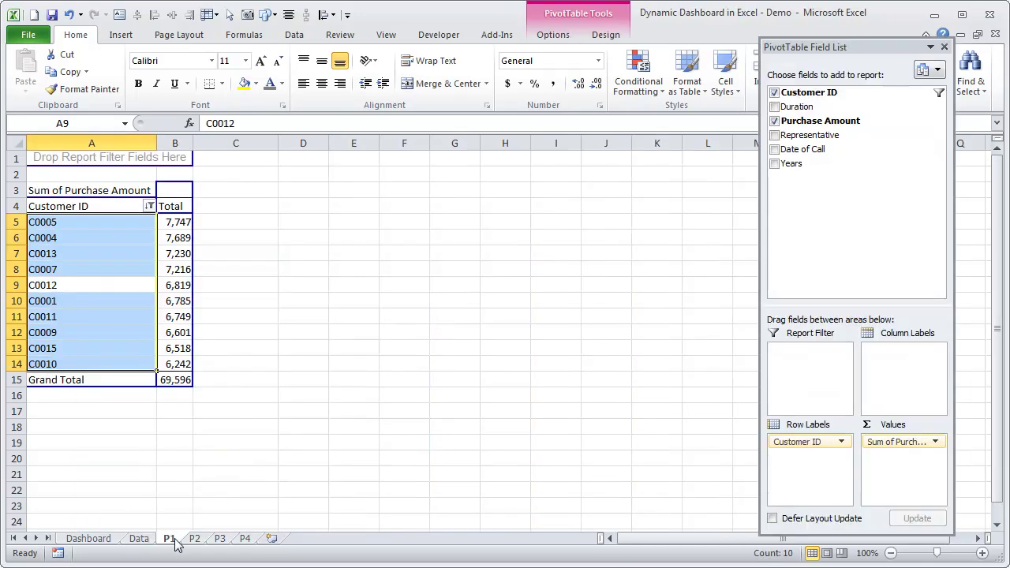
{"action": "key", "text": "Return"}
{"action": "left_click", "coordinate": [101, 238], "text": "ctrl"}
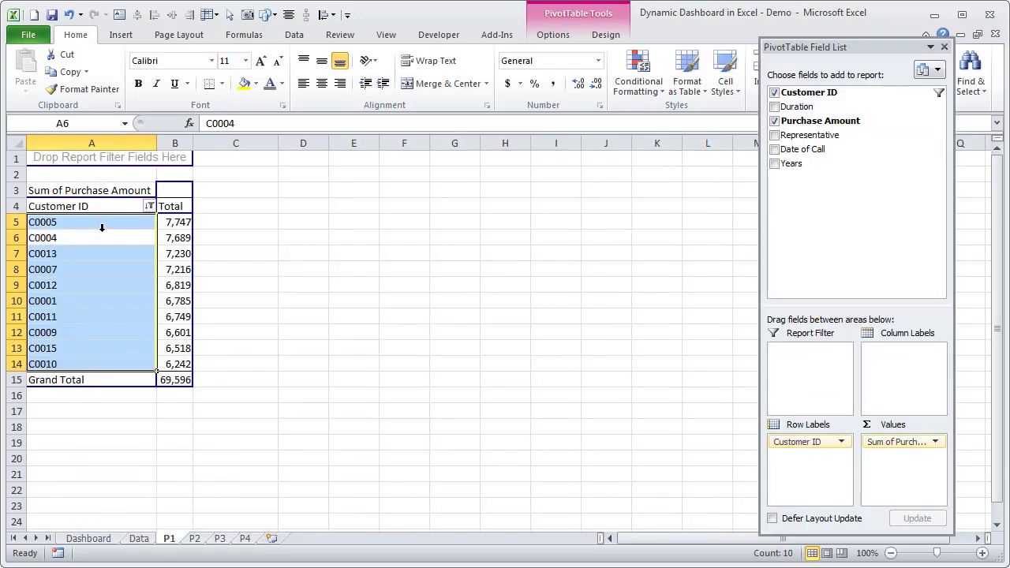
{"action": "left_click", "coordinate": [87, 224], "text": "ctrl"}
{"action": "left_click", "coordinate": [100, 210]}
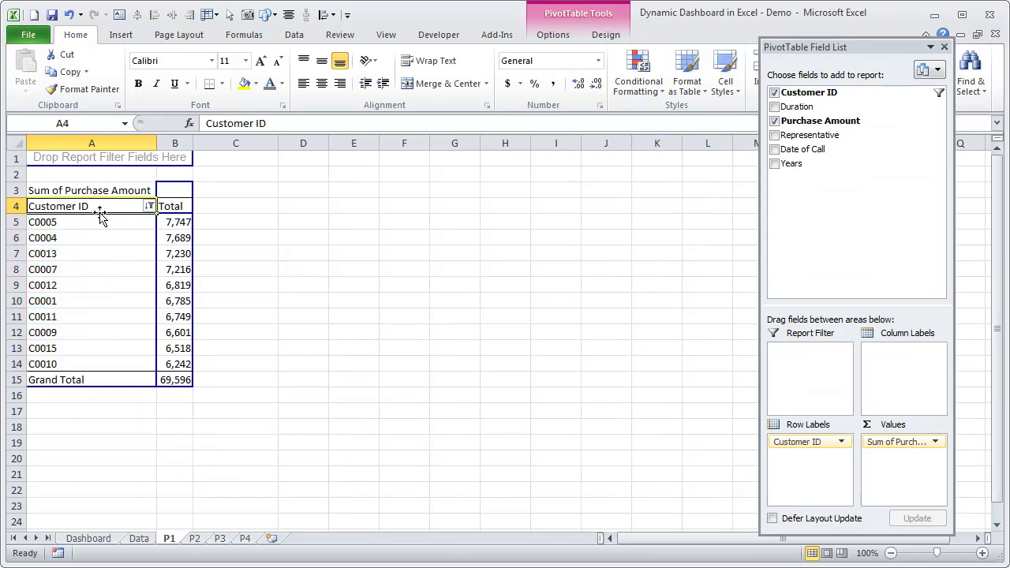
{"action": "left_click", "coordinate": [114, 230]}
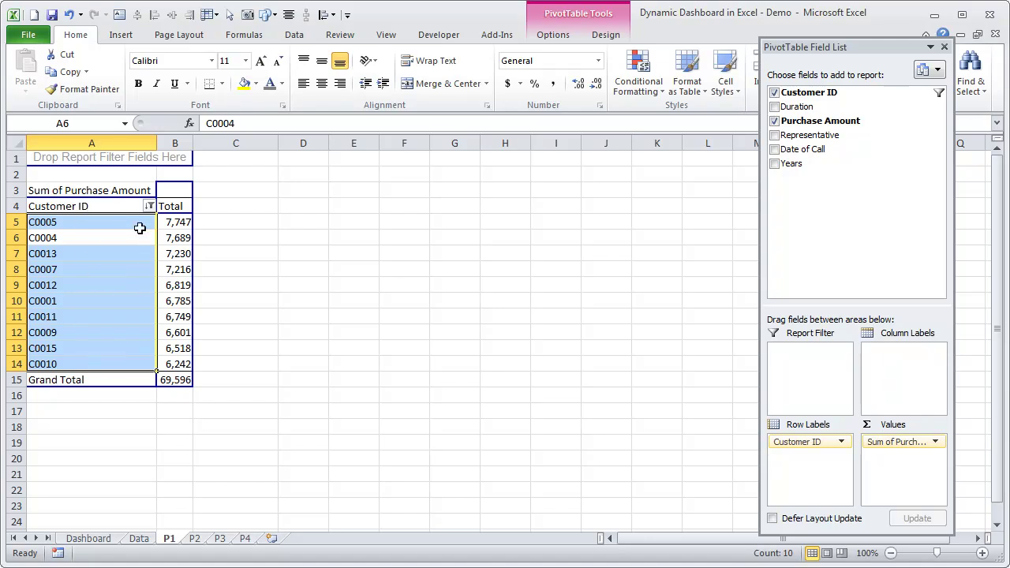
{"action": "left_click", "coordinate": [176, 223]}
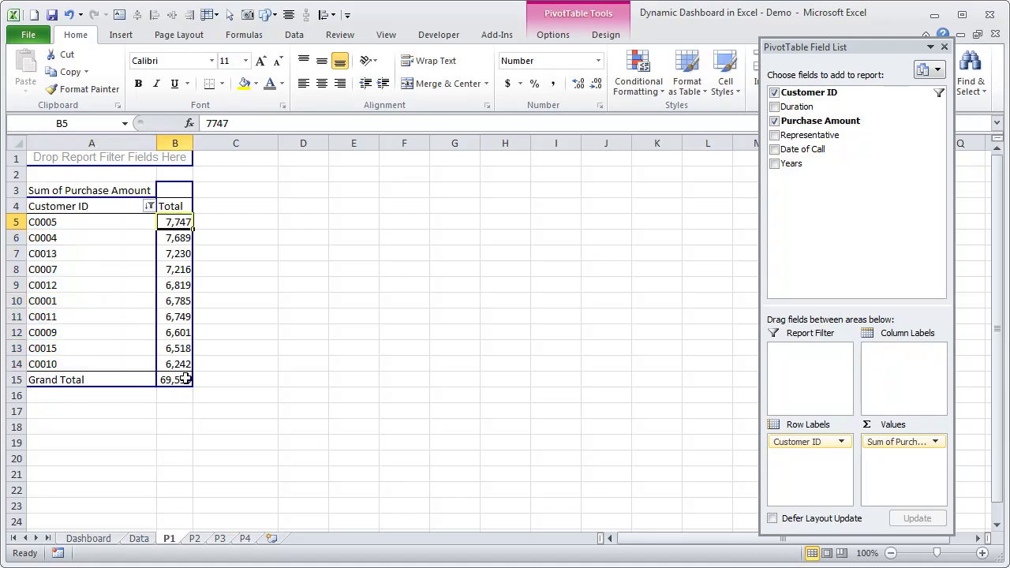
Review the Customer ID Top 10 filter ranked by Sum of Purchase Amount, then cancel
{"action": "left_click", "coordinate": [149, 206]}
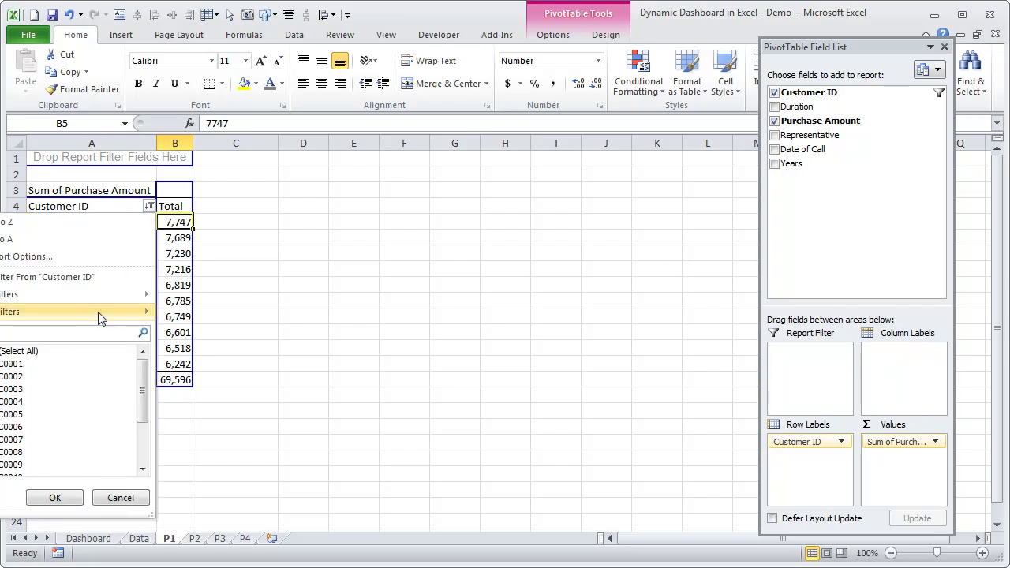
{"action": "mouse_move", "coordinate": [116, 310]}
{"action": "left_click", "coordinate": [226, 487]}
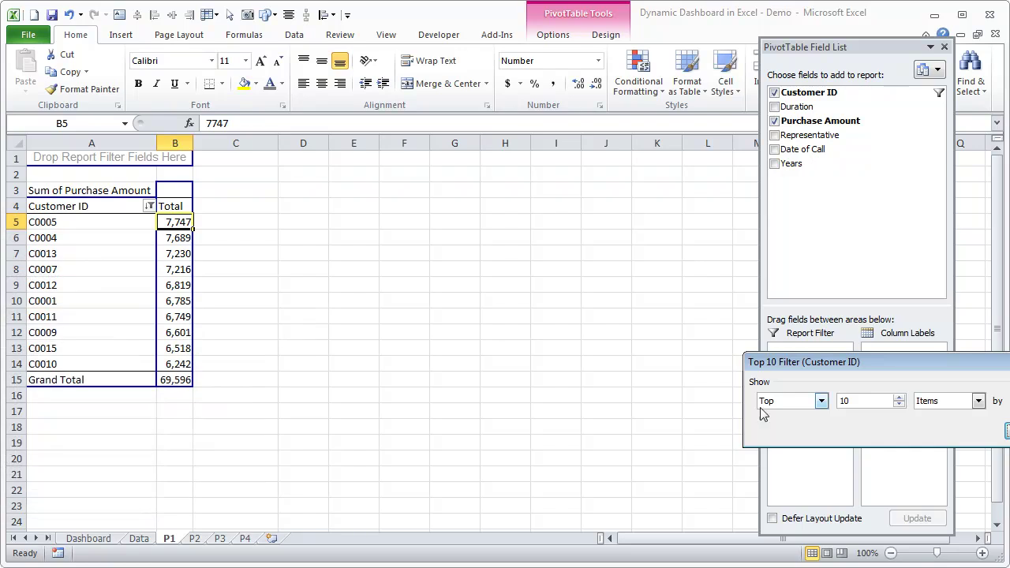
{"action": "left_click_drag", "start_coordinate": [788, 364], "coordinate": [401, 238]}
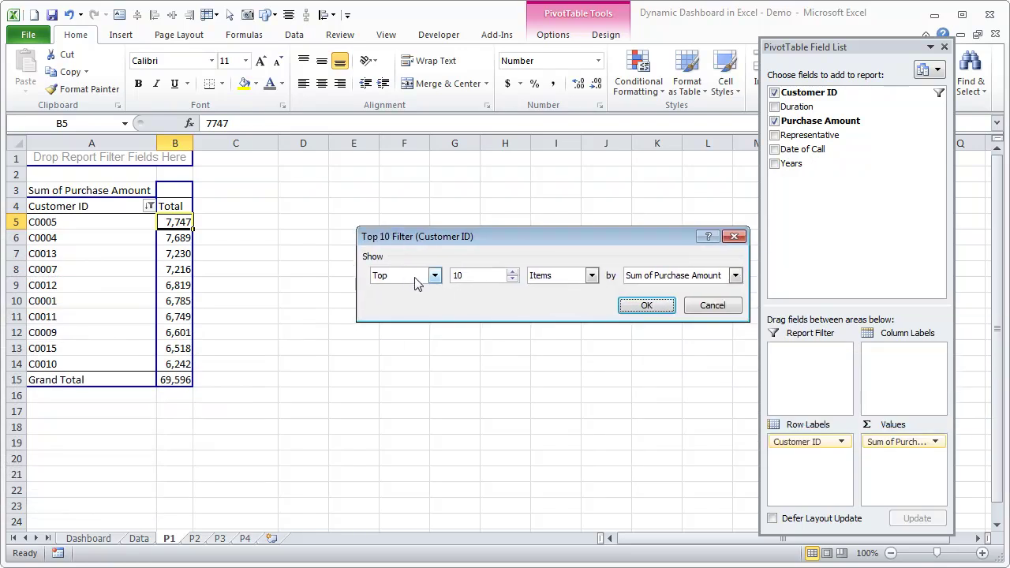
{"action": "left_click", "coordinate": [661, 278]}
{"action": "left_click", "coordinate": [671, 289]}
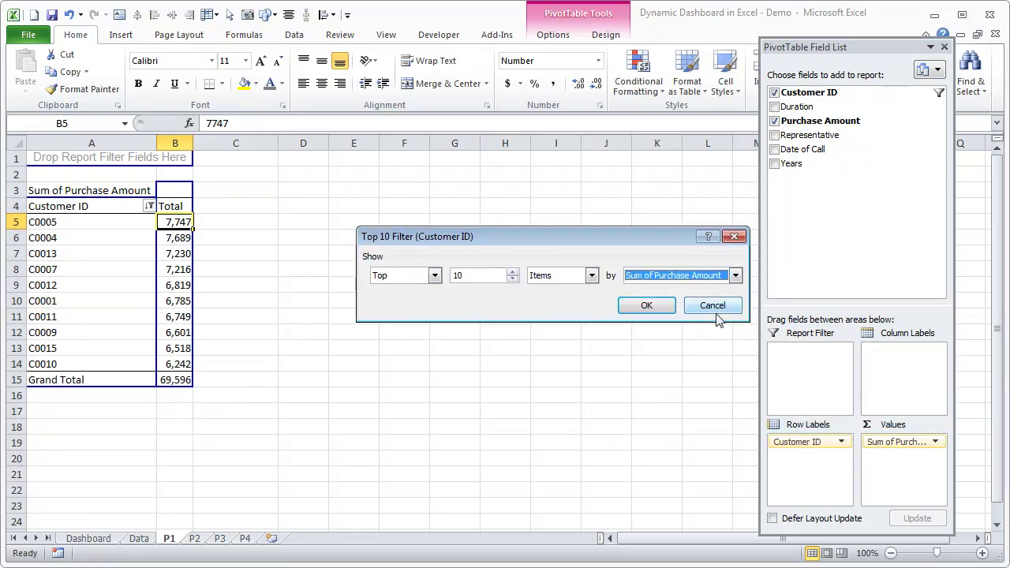
{"action": "left_click", "coordinate": [722, 310]}
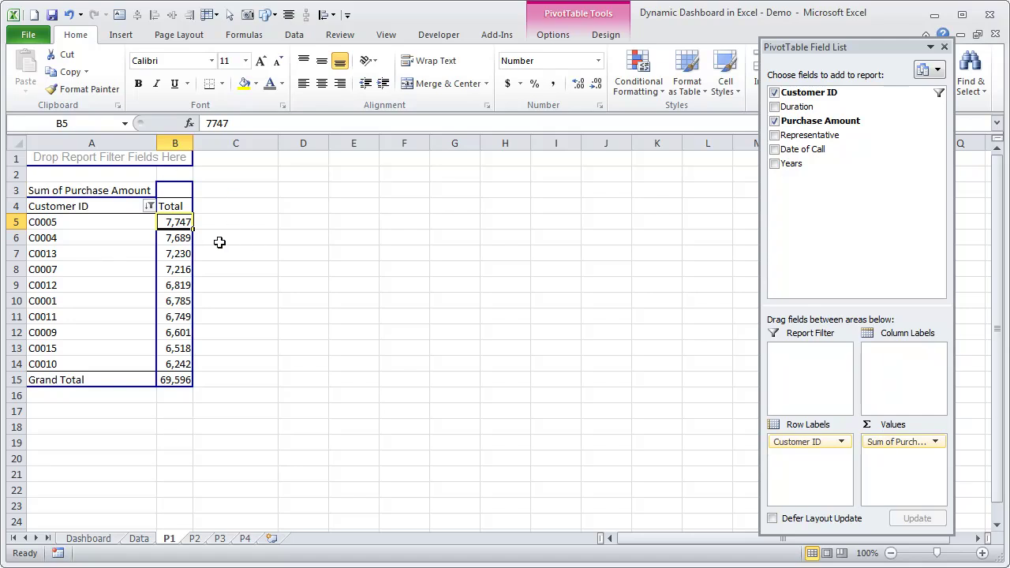
Move between the Dashboard, P1 and Data sheets, ending on the Dashboard
{"action": "left_click", "coordinate": [55, 254]}
{"action": "left_click", "coordinate": [101, 540]}
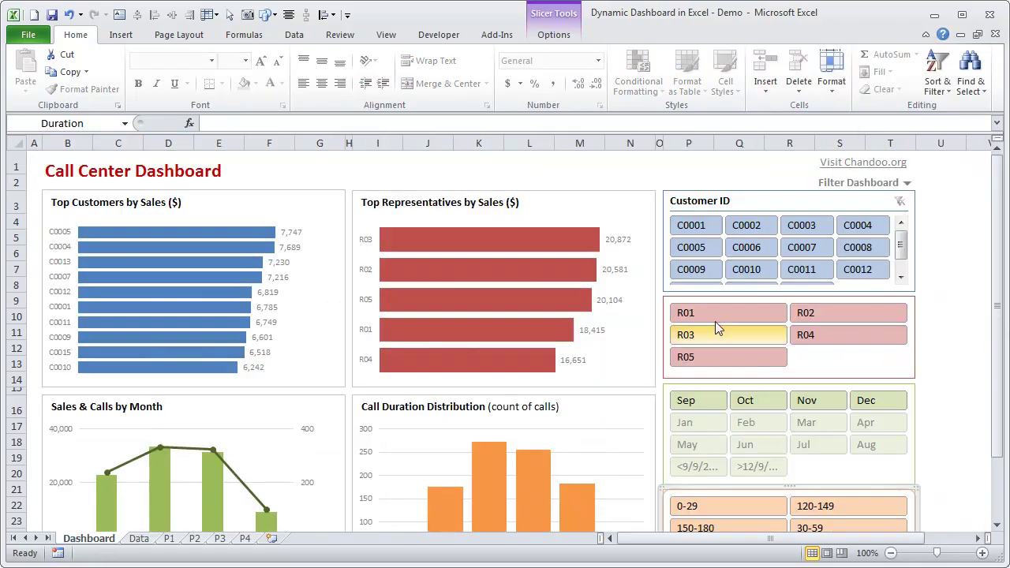
{"action": "left_click", "coordinate": [742, 203]}
{"action": "left_click", "coordinate": [169, 540]}
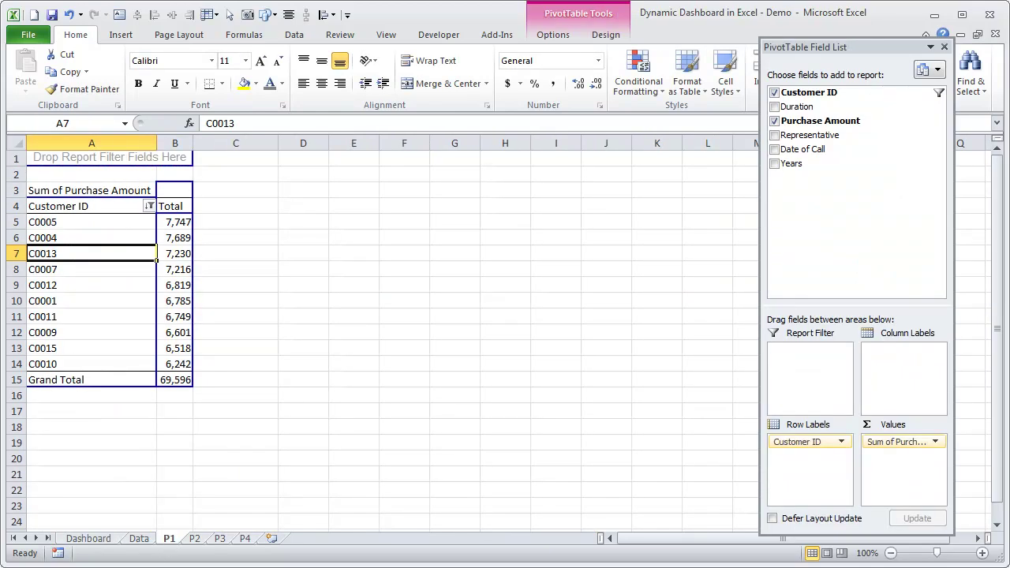
{"action": "left_click", "coordinate": [142, 539]}
{"action": "left_click", "coordinate": [89, 540]}
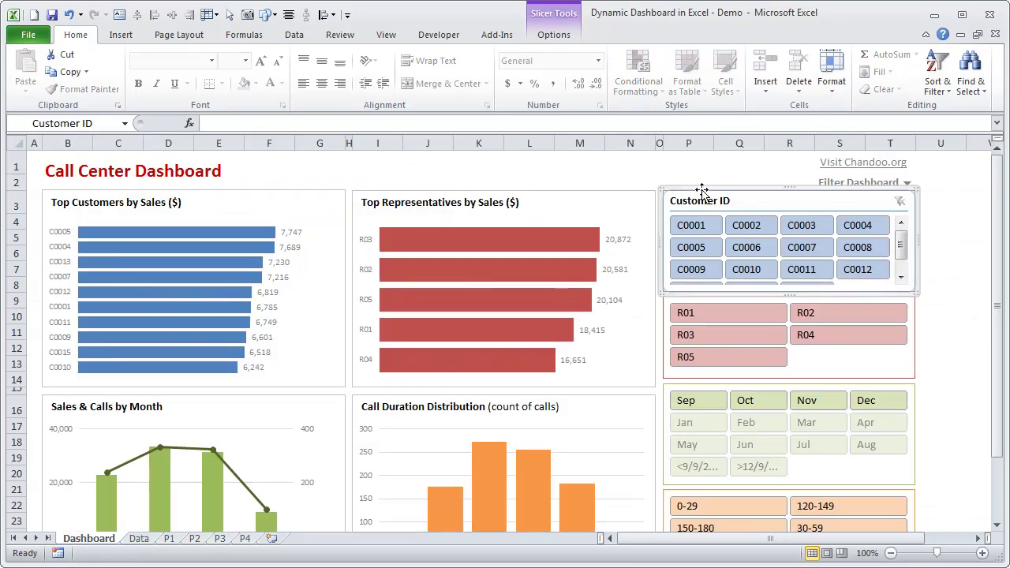
Show the Customer ID slicer's PivotTable Connections list for P1–P4
{"action": "right_click", "coordinate": [747, 197]}
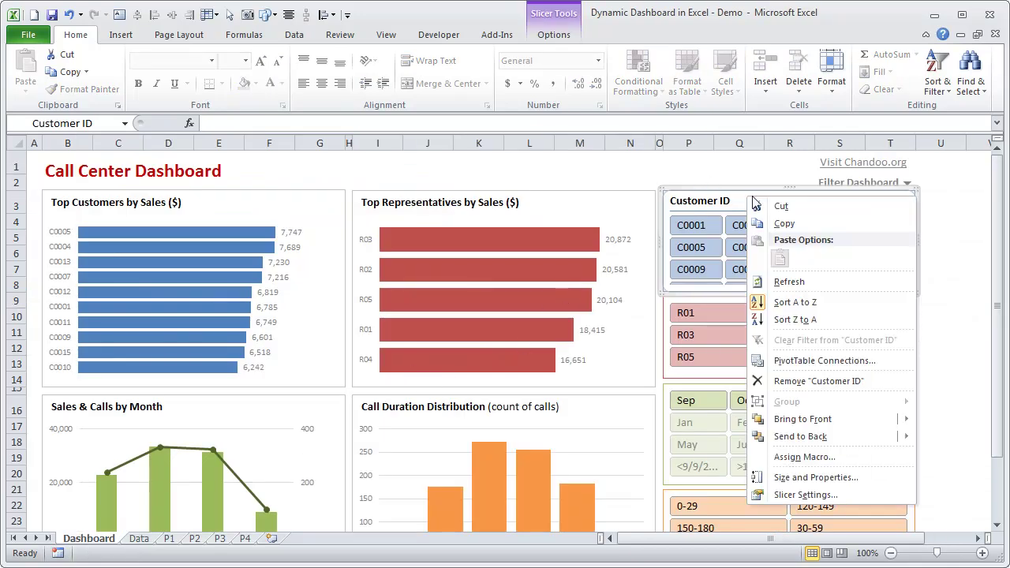
{"action": "left_click", "coordinate": [822, 361]}
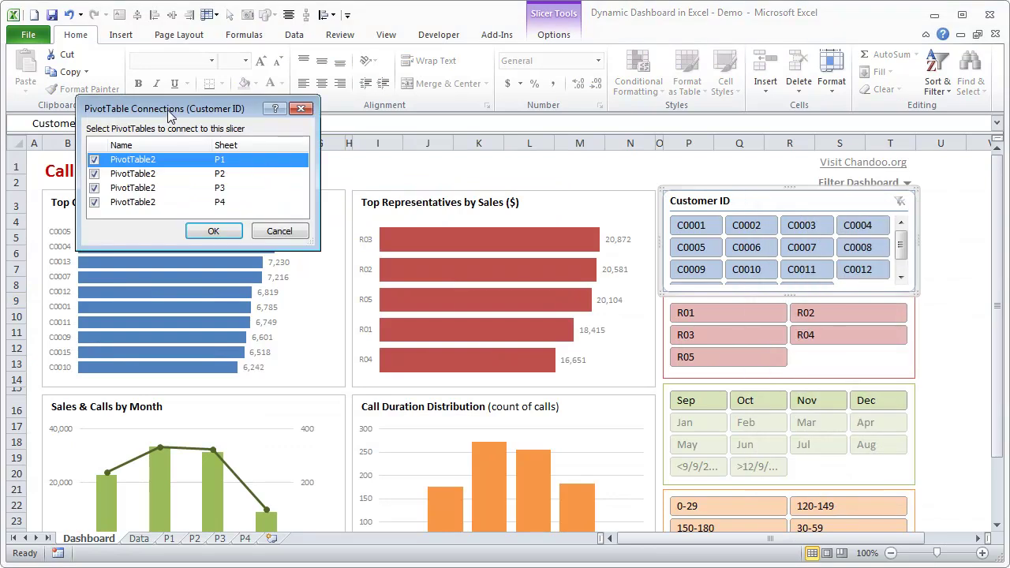
{"action": "left_click_drag", "start_coordinate": [170, 116], "coordinate": [451, 225]}
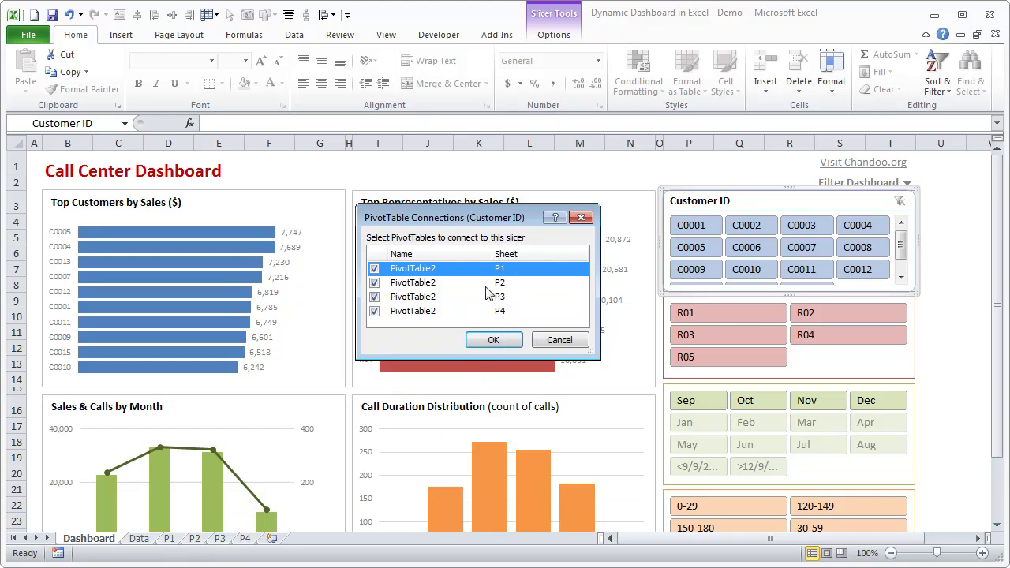
Cancel the connections list, try and clear a C0005 customer filter, then go to sheet P1
{"action": "left_click", "coordinate": [570, 345]}
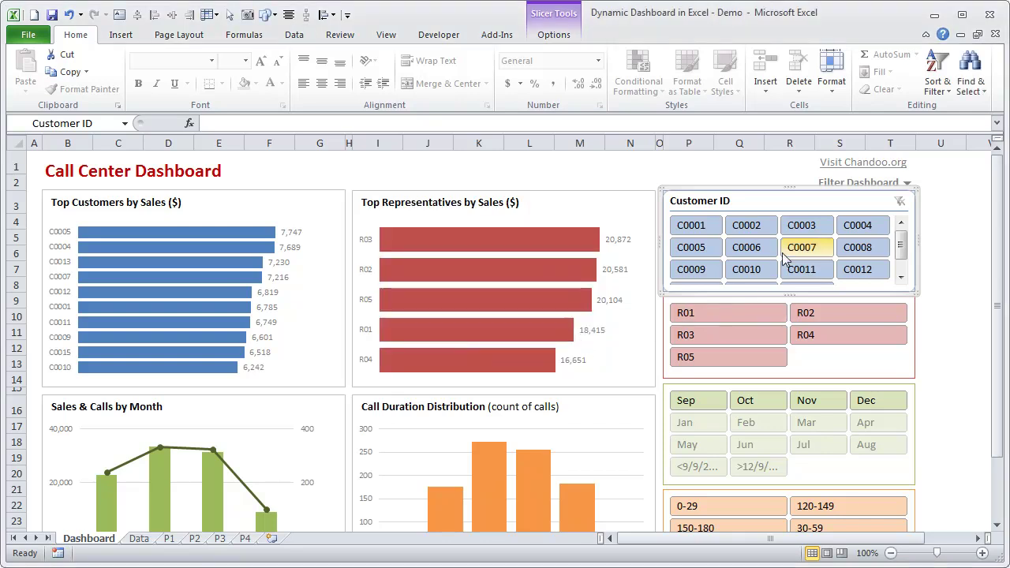
{"action": "left_click", "coordinate": [714, 247]}
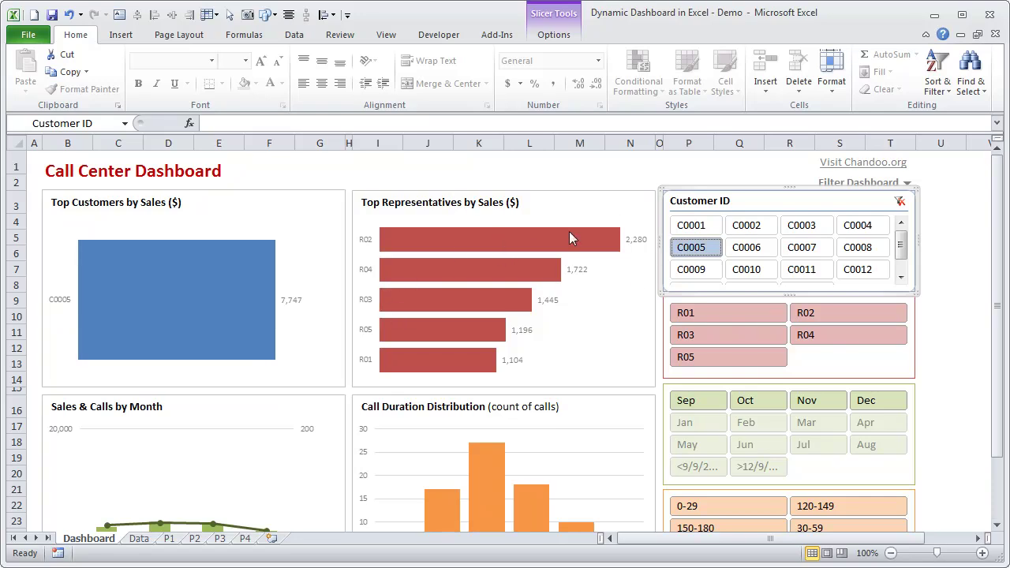
{"action": "left_click", "coordinate": [900, 201]}
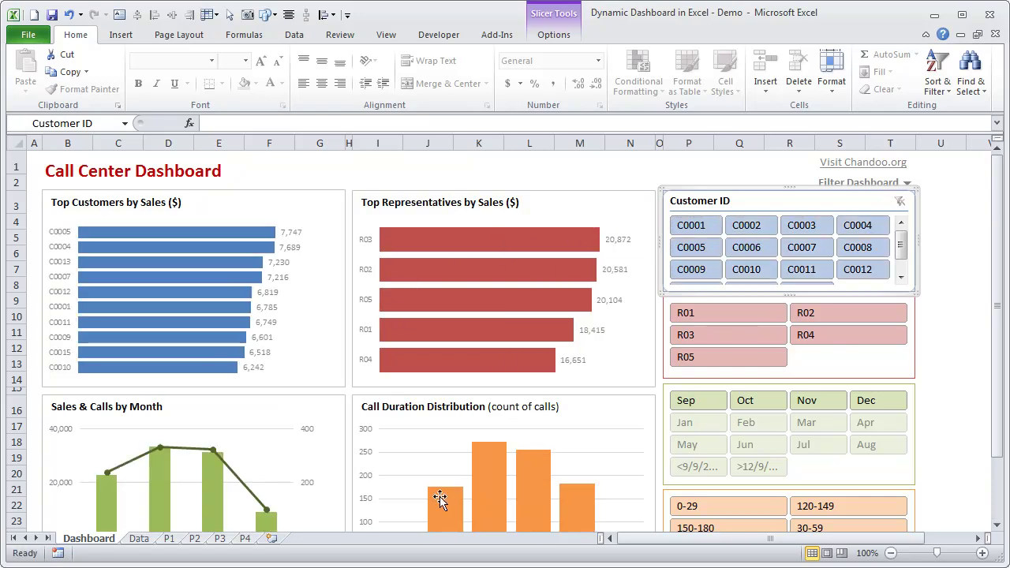
{"action": "left_click", "coordinate": [169, 539]}
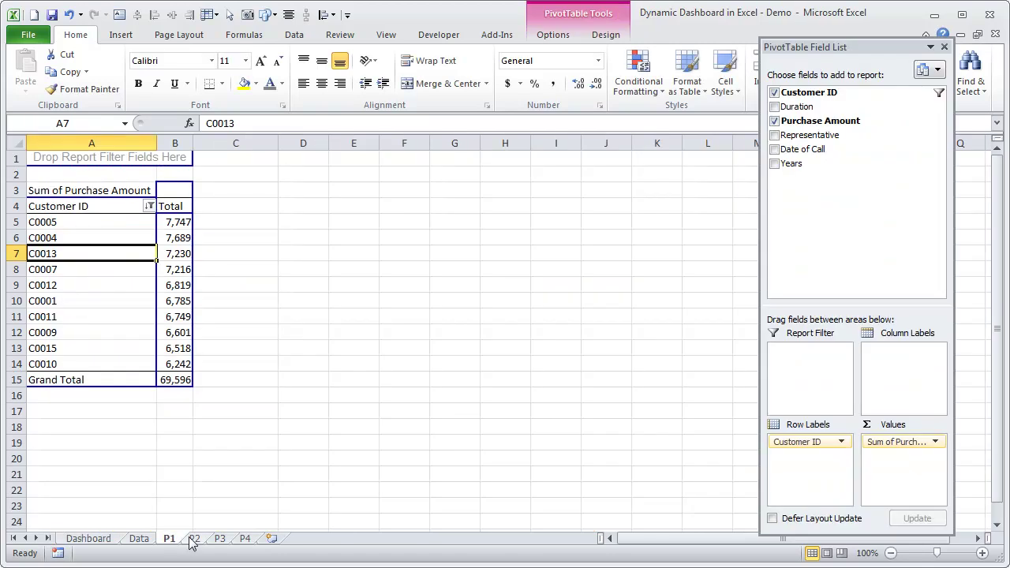
On P2, review the Representative descending sort settings unchanged, then open sheet P3
{"action": "left_click", "coordinate": [191, 540]}
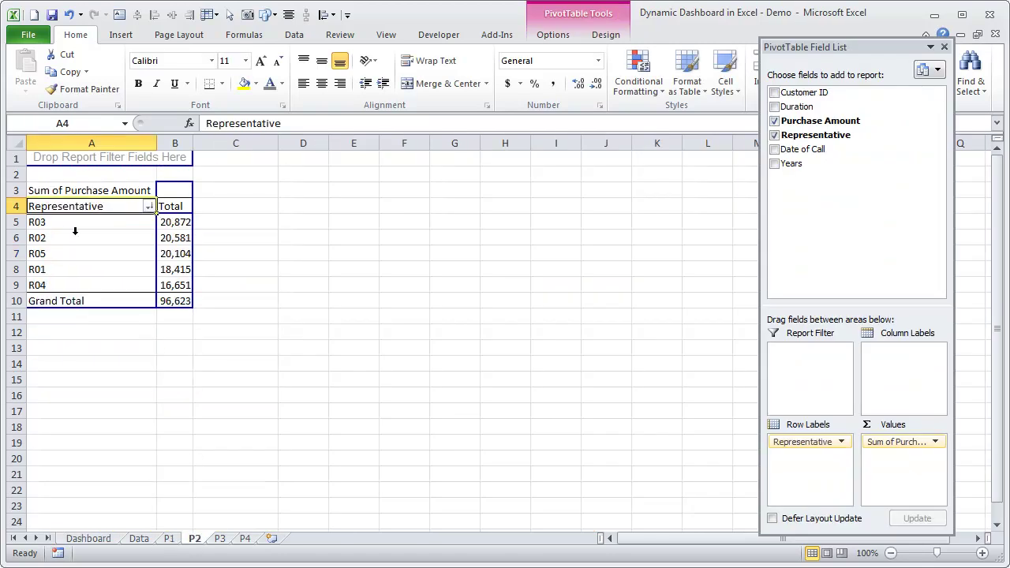
{"action": "left_click", "coordinate": [102, 210]}
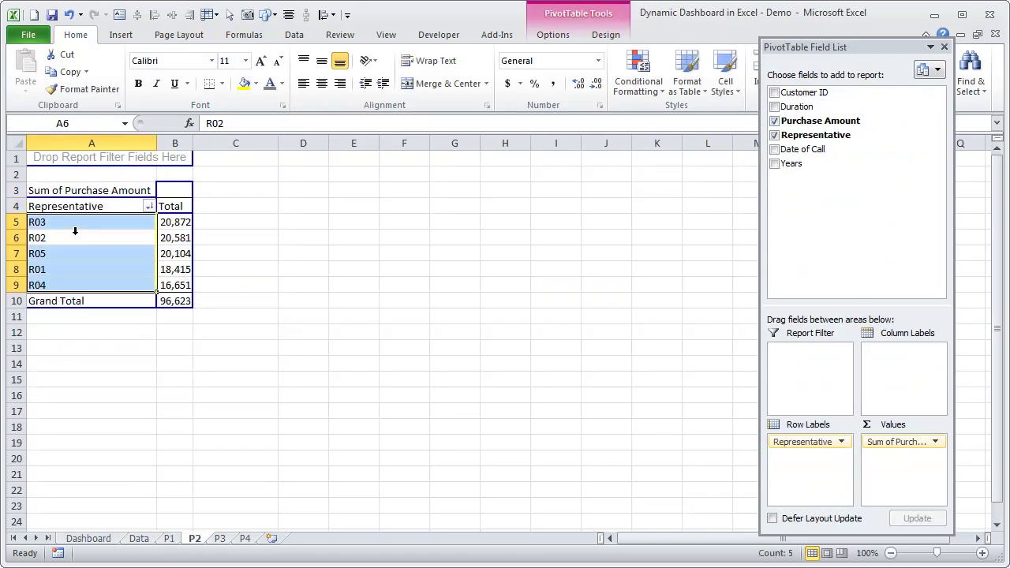
{"action": "left_click", "coordinate": [150, 206]}
{"action": "left_click", "coordinate": [31, 257]}
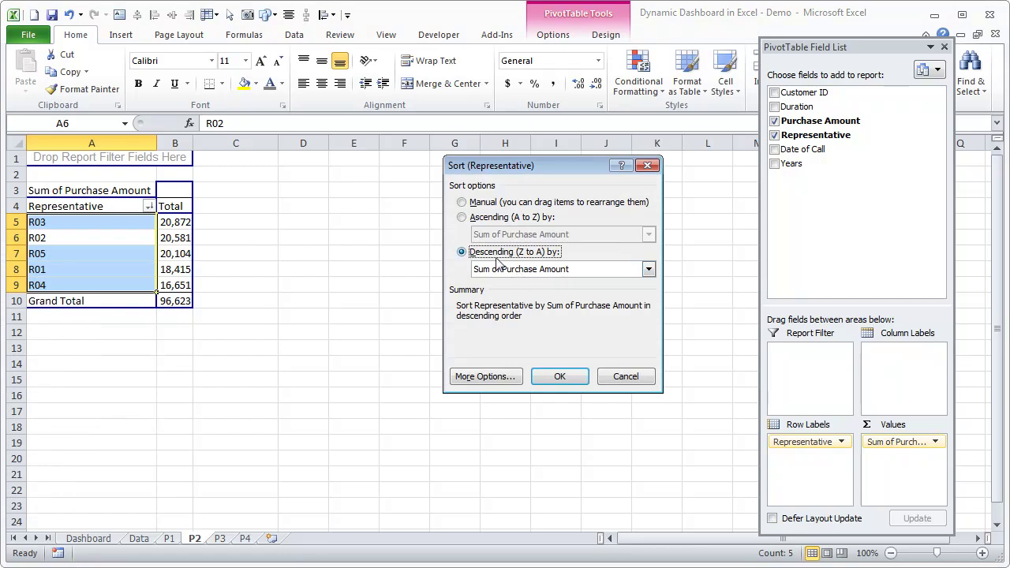
{"action": "left_click", "coordinate": [627, 382]}
{"action": "left_click", "coordinate": [219, 540]}
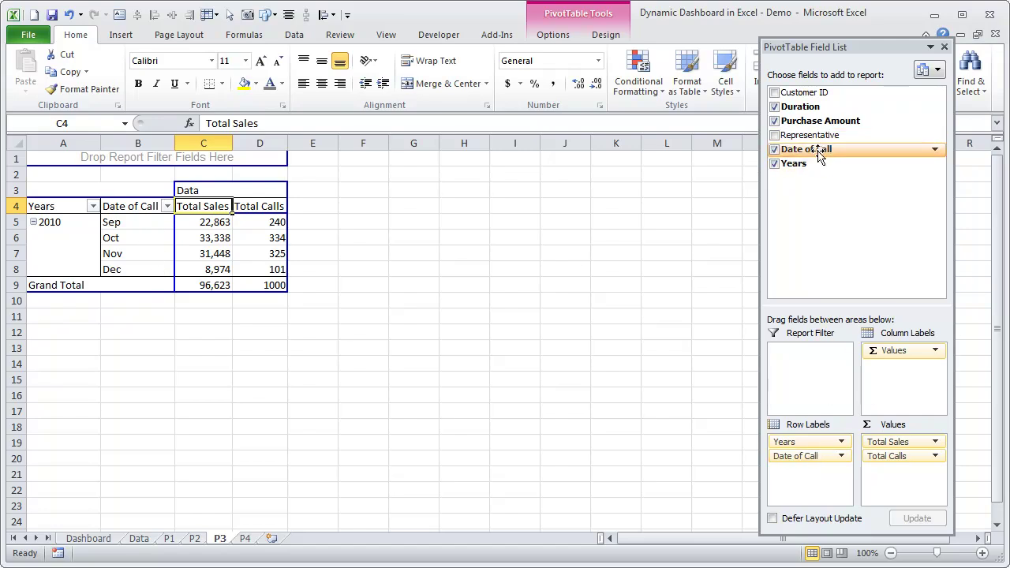
Review the P3 call date grouping and cancel without changes
{"action": "right_click", "coordinate": [126, 238]}
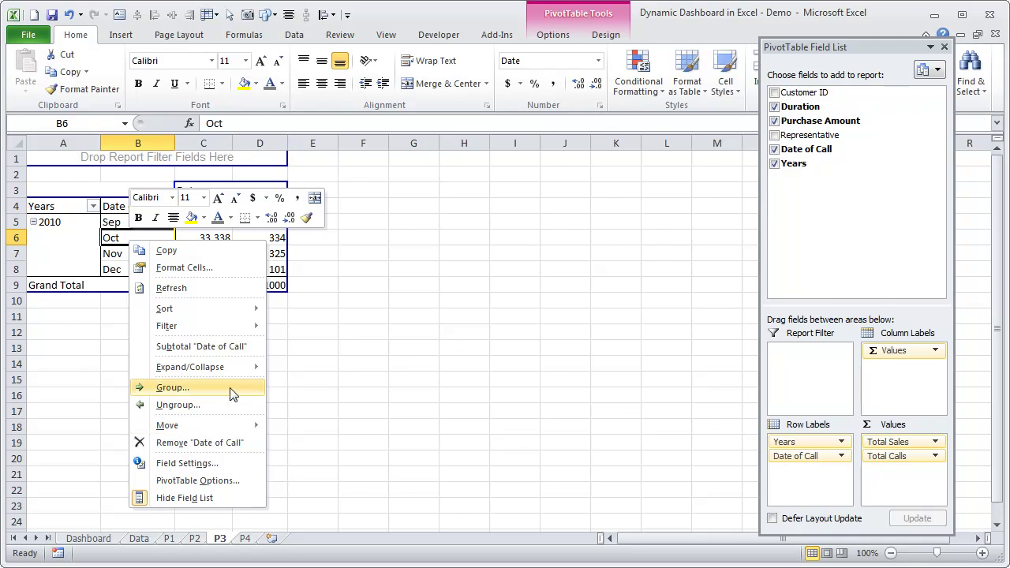
{"action": "left_click", "coordinate": [173, 388]}
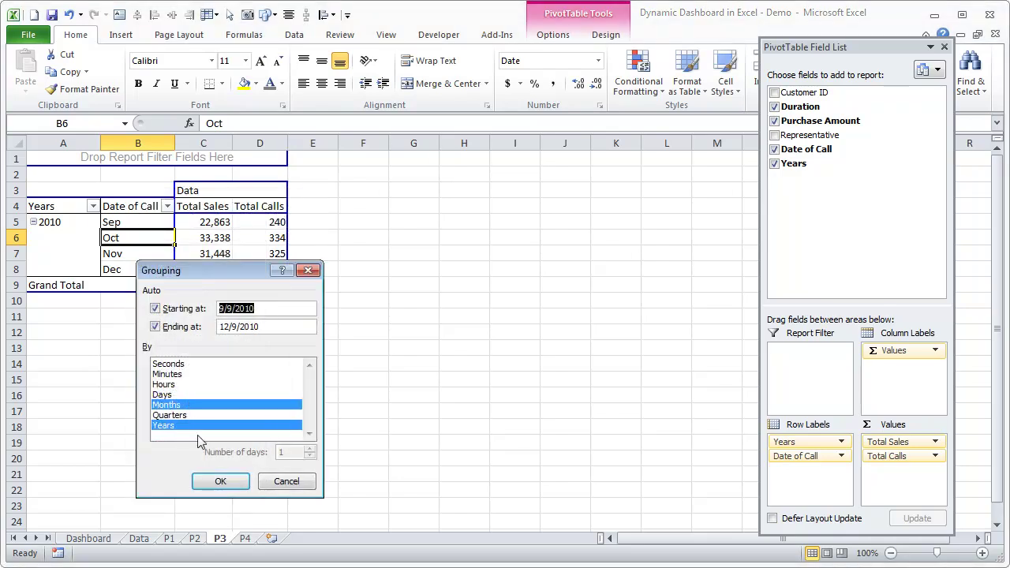
{"action": "left_click", "coordinate": [286, 481]}
On sheet P4, review the duration band grouping and cancel without changes
{"action": "left_click", "coordinate": [246, 539]}
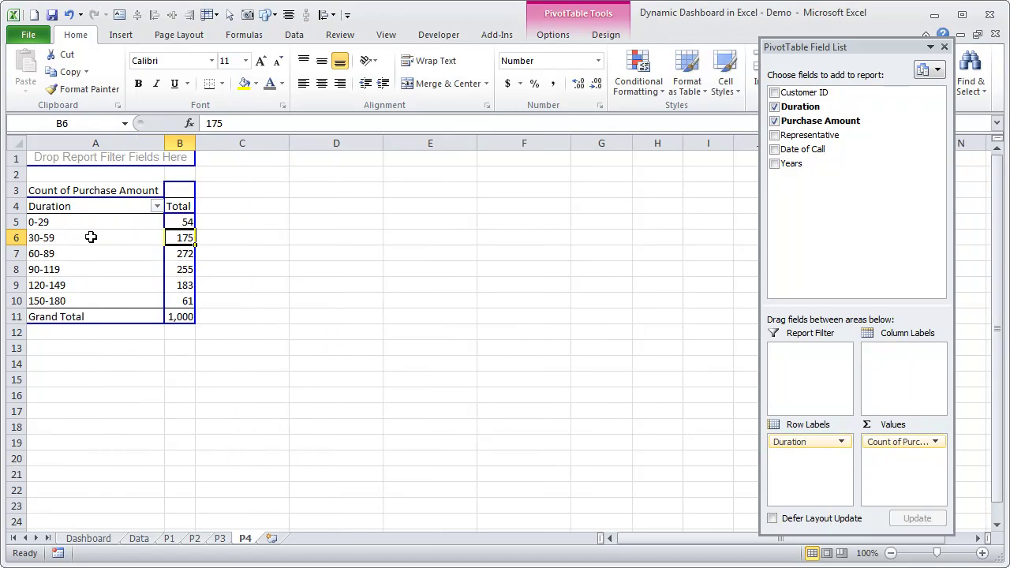
{"action": "right_click", "coordinate": [90, 238]}
{"action": "left_click", "coordinate": [110, 384]}
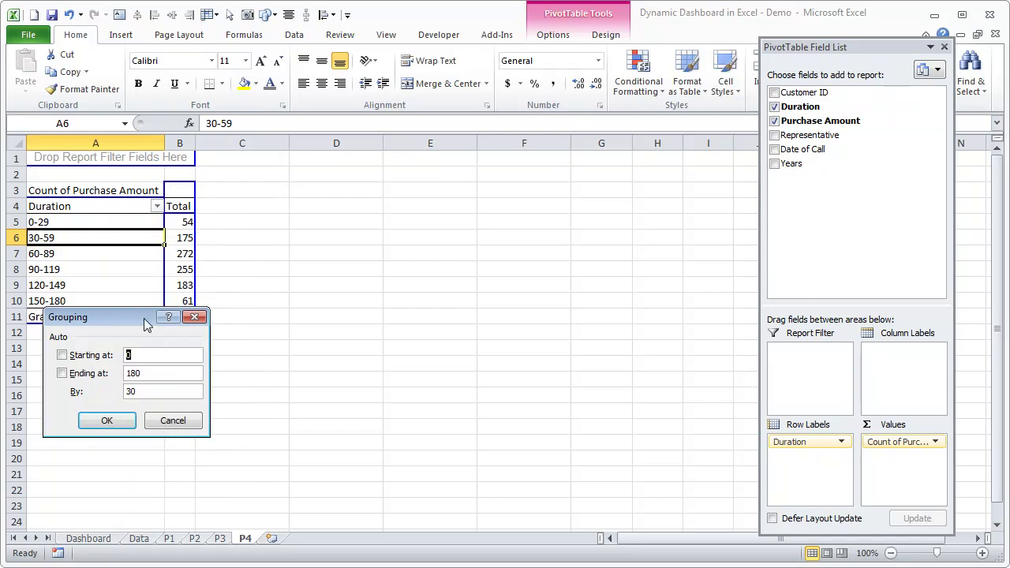
{"action": "left_click_drag", "start_coordinate": [138, 322], "coordinate": [500, 270]}
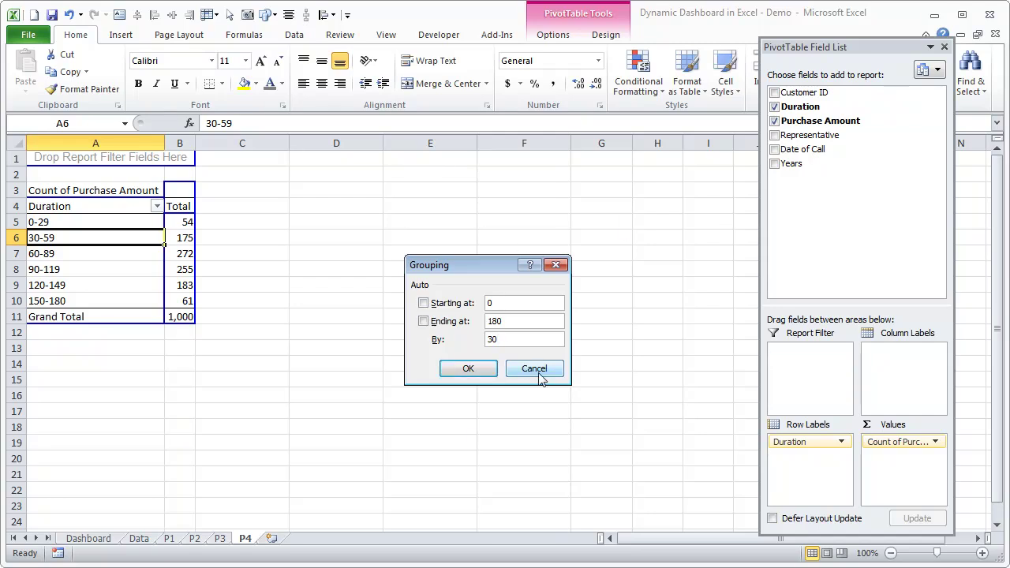
{"action": "left_click", "coordinate": [538, 371]}
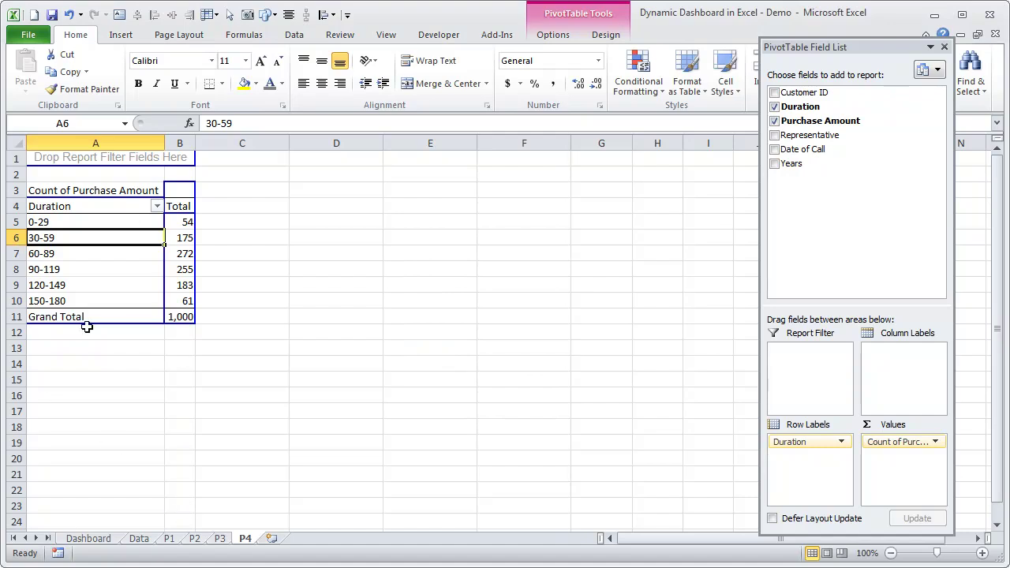
On P1, insert a clustered bar PivotChart of the top-10 customers' purchase totals
{"action": "left_click", "coordinate": [172, 540]}
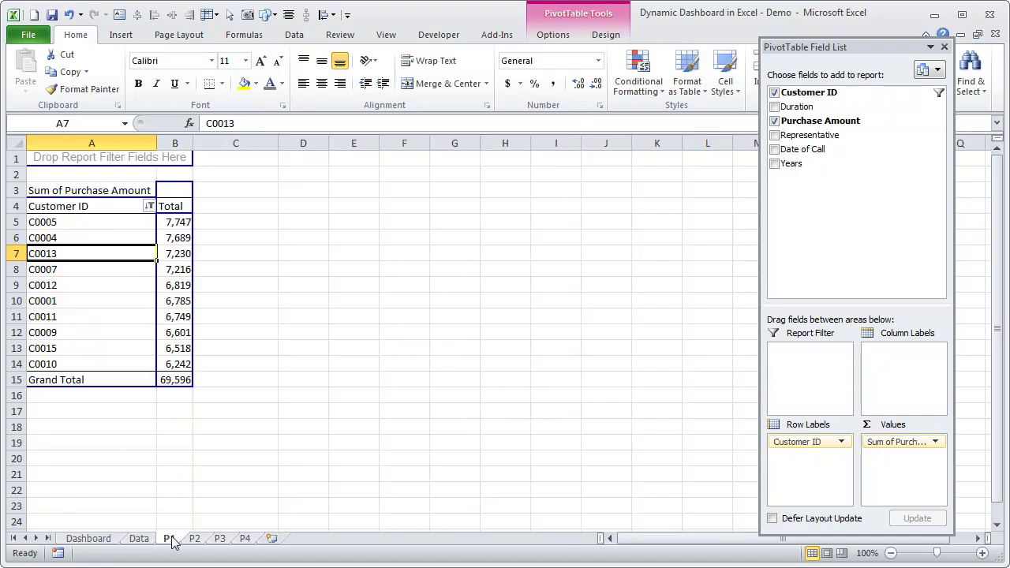
{"action": "left_click", "coordinate": [112, 227]}
{"action": "left_click", "coordinate": [181, 259]}
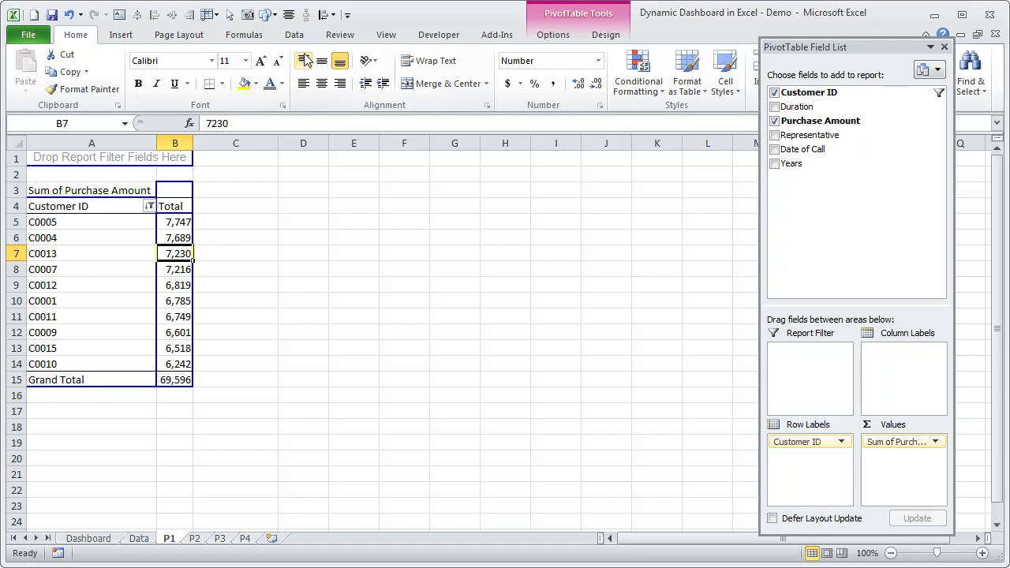
{"action": "left_click", "coordinate": [562, 34]}
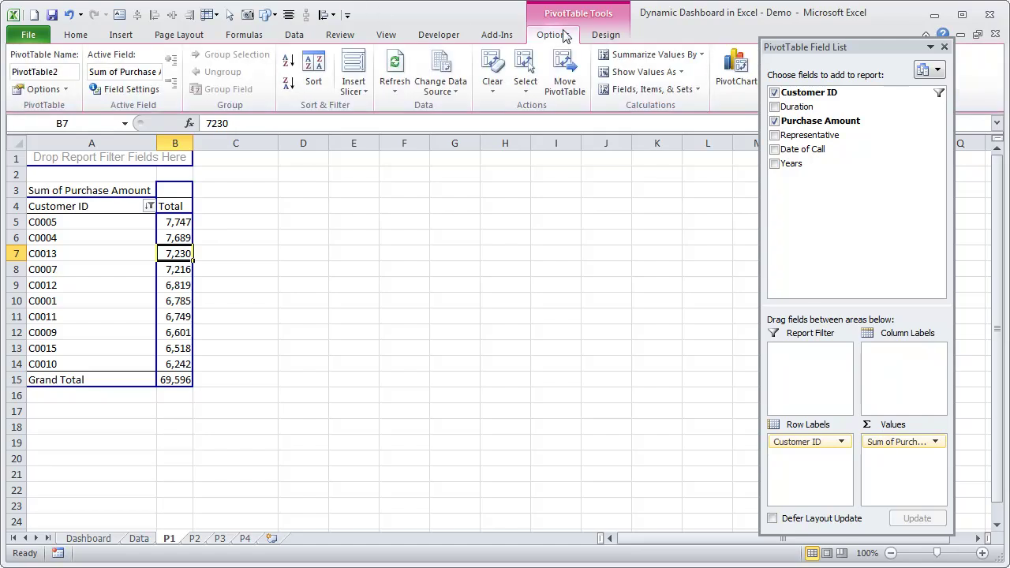
{"action": "left_click", "coordinate": [734, 76]}
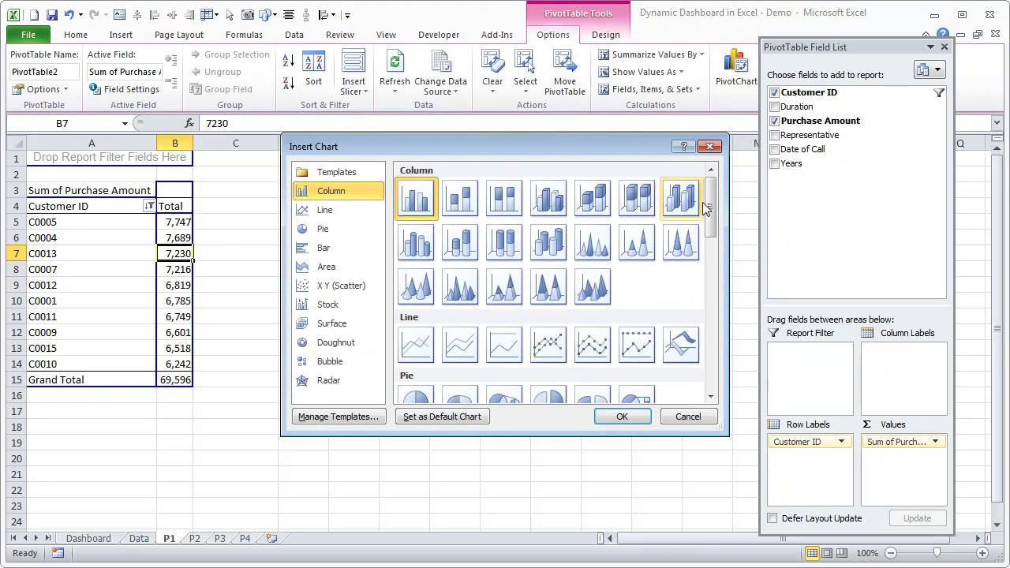
{"action": "left_click_drag", "start_coordinate": [711, 207], "coordinate": [712, 262]}
{"action": "left_click", "coordinate": [416, 251]}
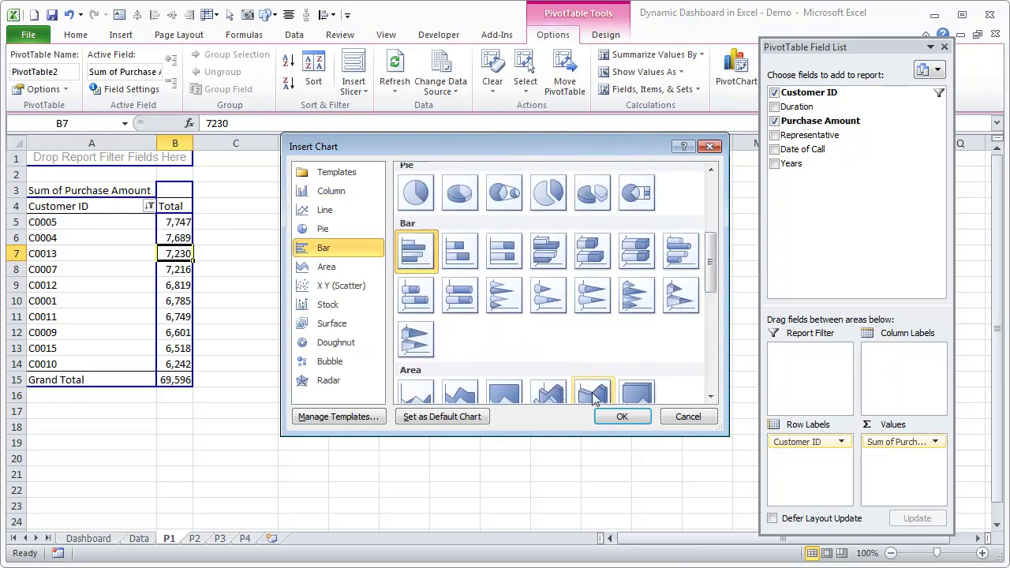
{"action": "left_click", "coordinate": [635, 417]}
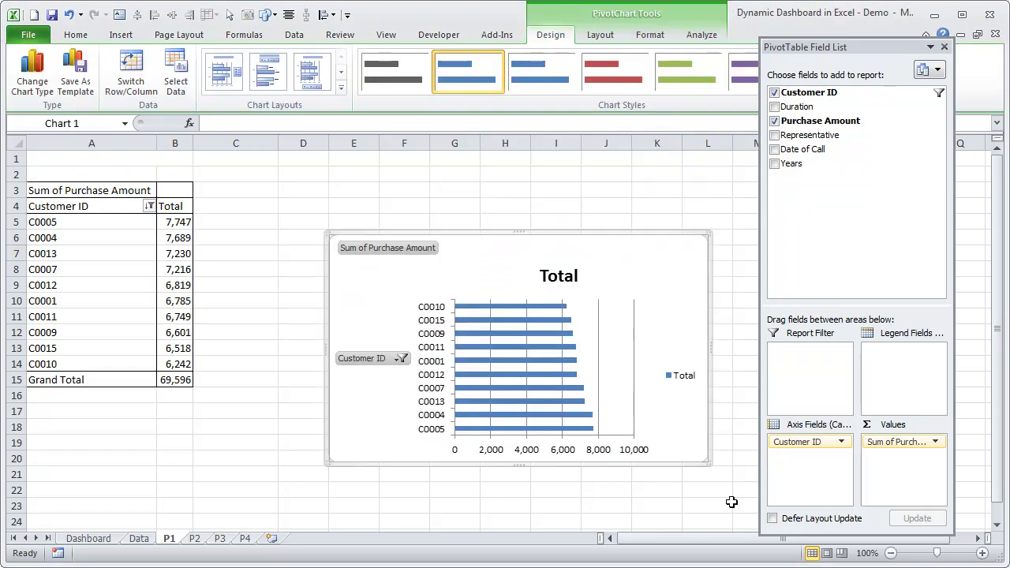
Reverse the Customer ID axis category order so C0005 appears at the top
{"action": "left_click", "coordinate": [445, 299]}
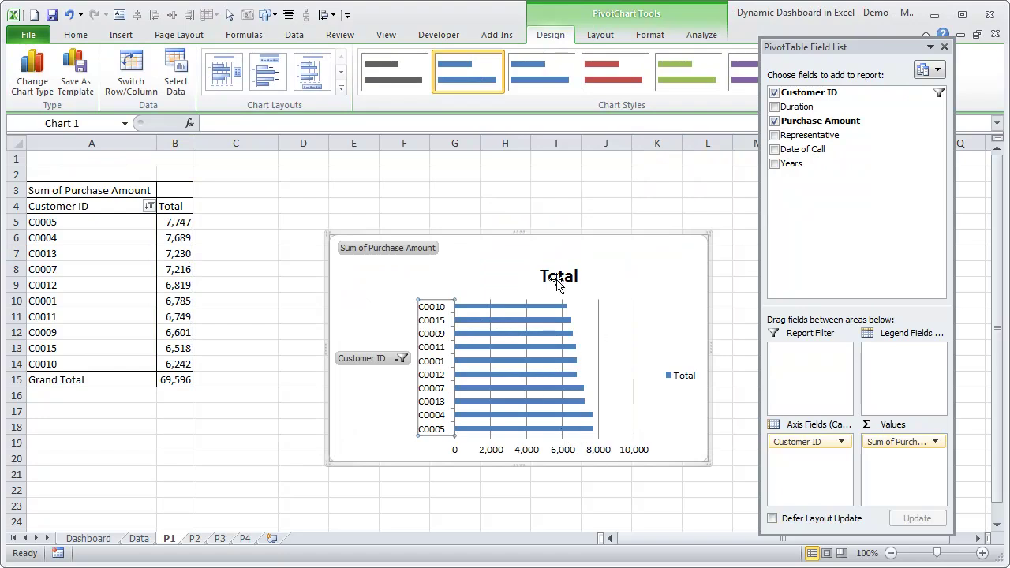
{"action": "right_click", "coordinate": [436, 329]}
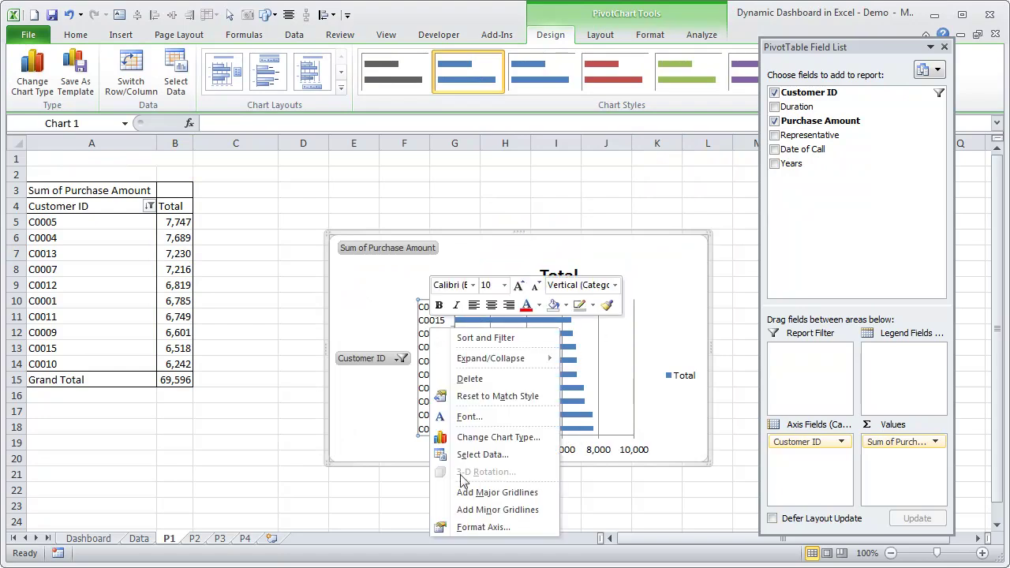
{"action": "left_click", "coordinate": [525, 527]}
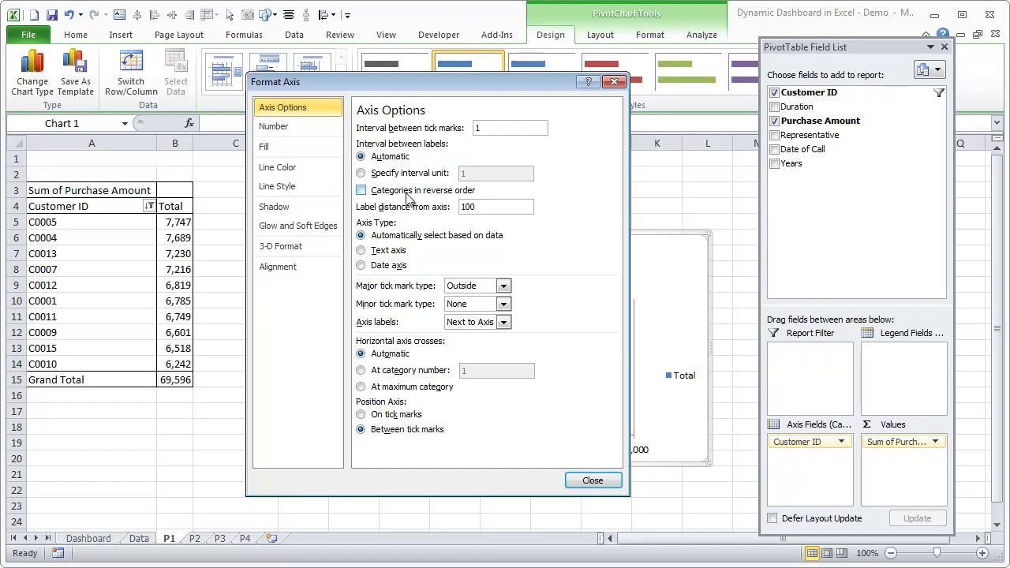
{"action": "left_click", "coordinate": [389, 194]}
{"action": "left_click", "coordinate": [592, 481]}
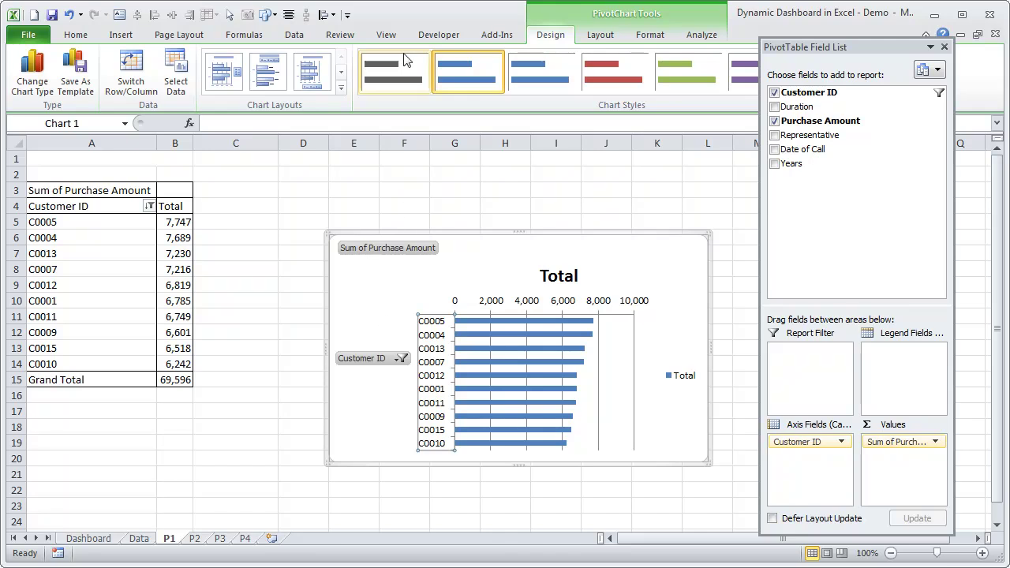
Hide the pivot field buttons and delete the chart's legend, gridlines and value axis
{"action": "left_click", "coordinate": [702, 36]}
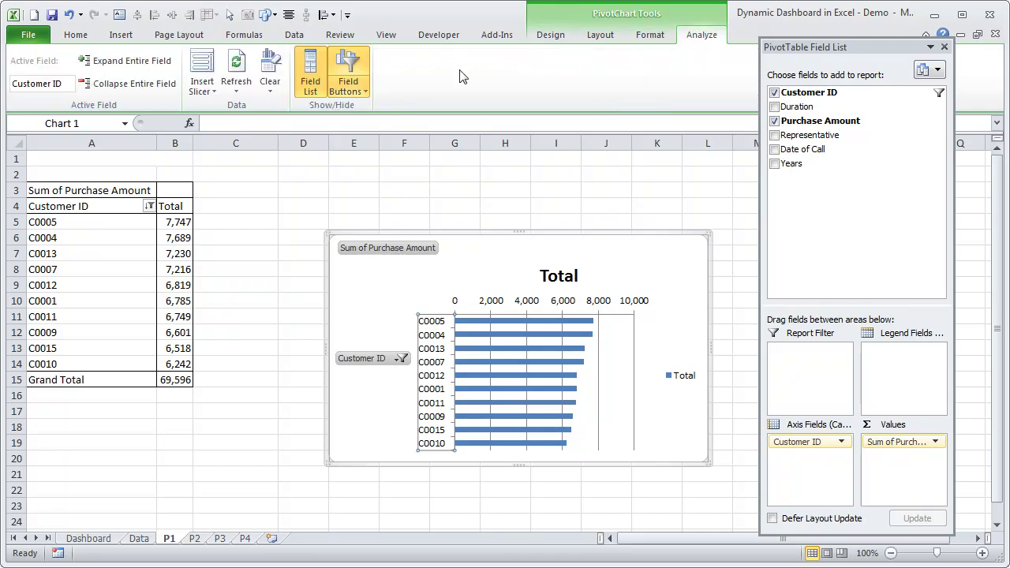
{"action": "left_click", "coordinate": [347, 67]}
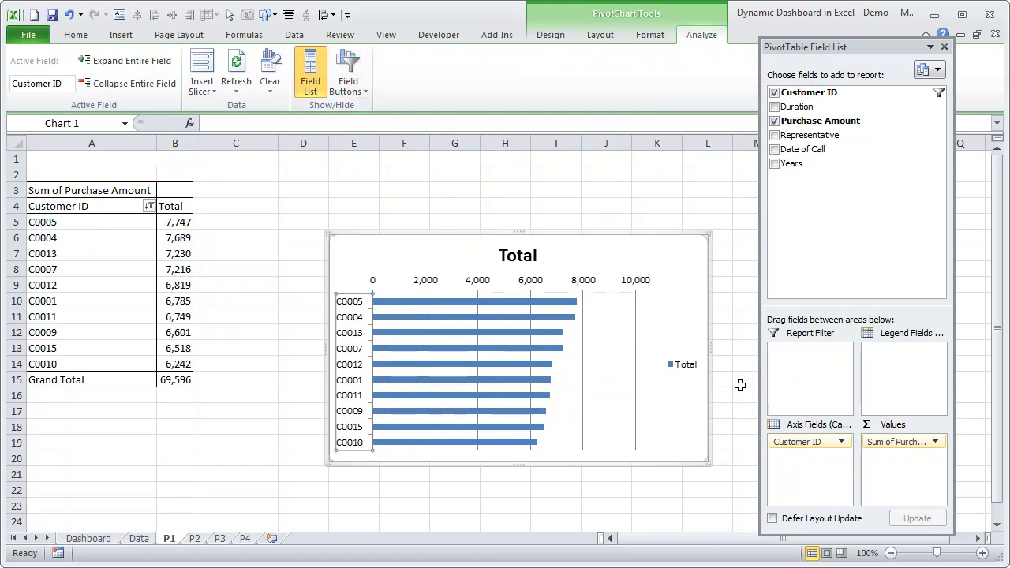
{"action": "left_click", "coordinate": [688, 367]}
{"action": "key", "text": "Delete"}
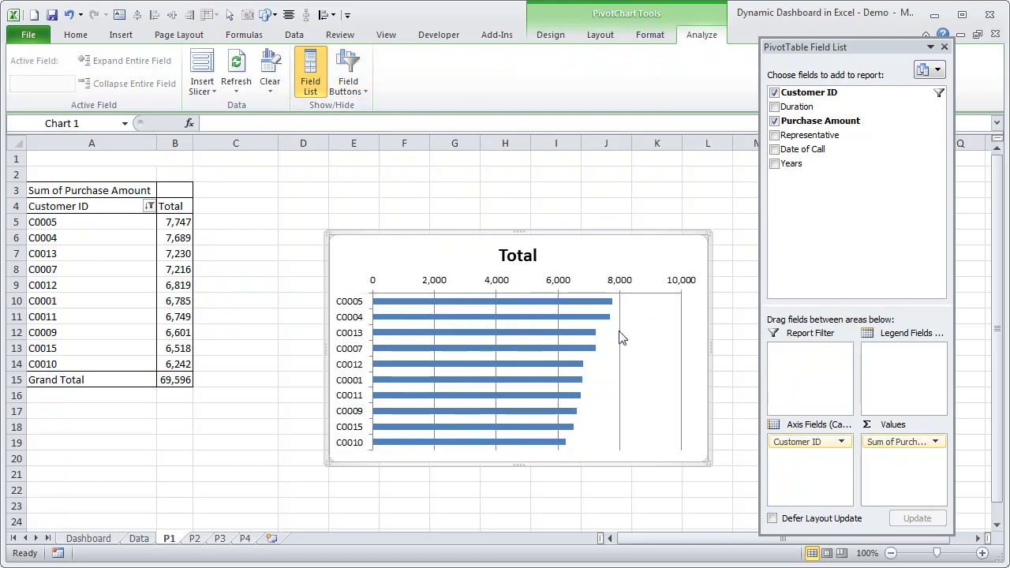
{"action": "left_click", "coordinate": [619, 331]}
{"action": "key", "text": "Delete"}
{"action": "left_click", "coordinate": [624, 283]}
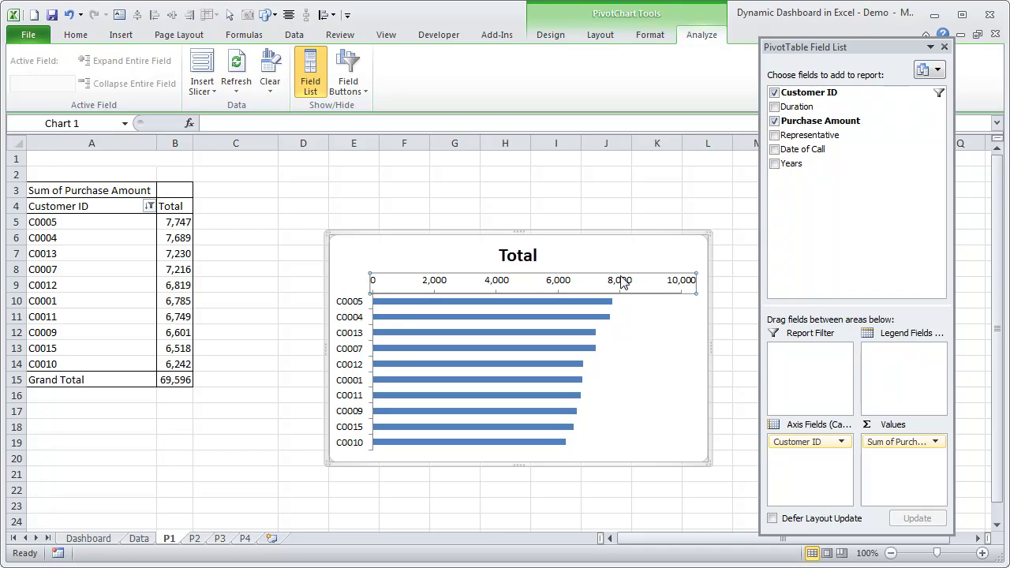
{"action": "key", "text": "Delete"}
Add data labels to the bars and set the series gap width to 25
{"action": "right_click", "coordinate": [599, 291]}
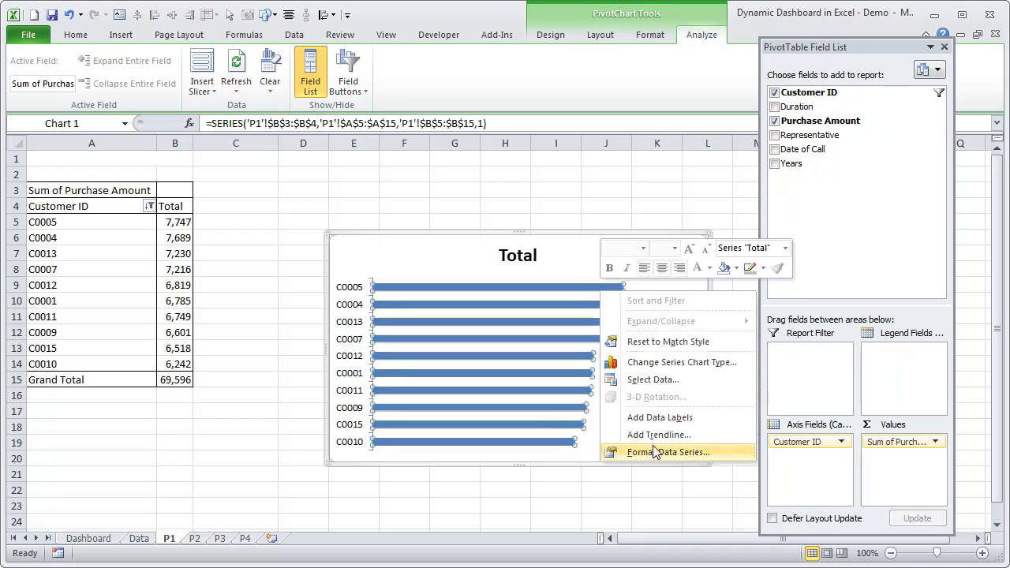
{"action": "left_click", "coordinate": [660, 418]}
{"action": "right_click", "coordinate": [580, 290]}
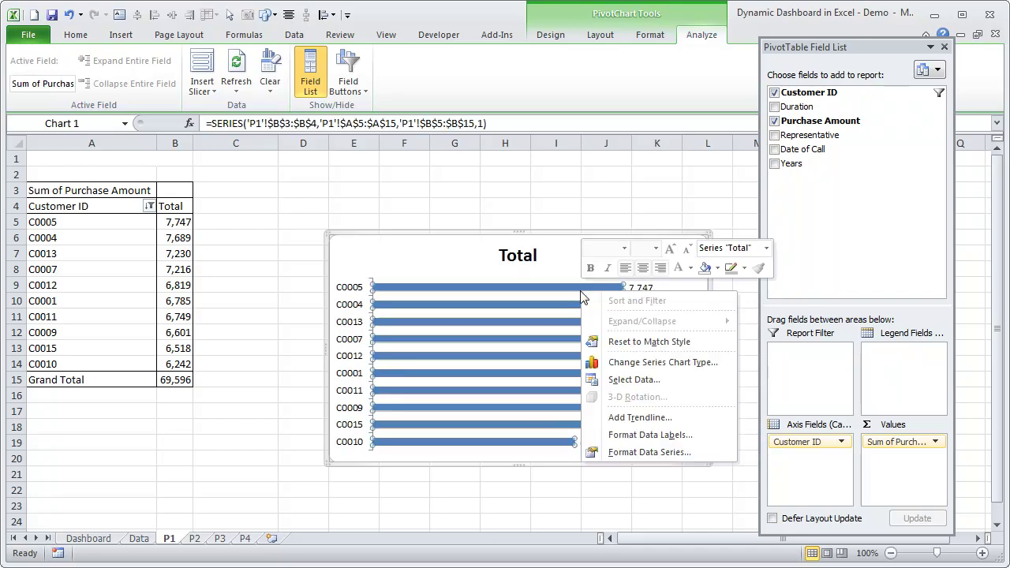
{"action": "key", "text": "Return"}
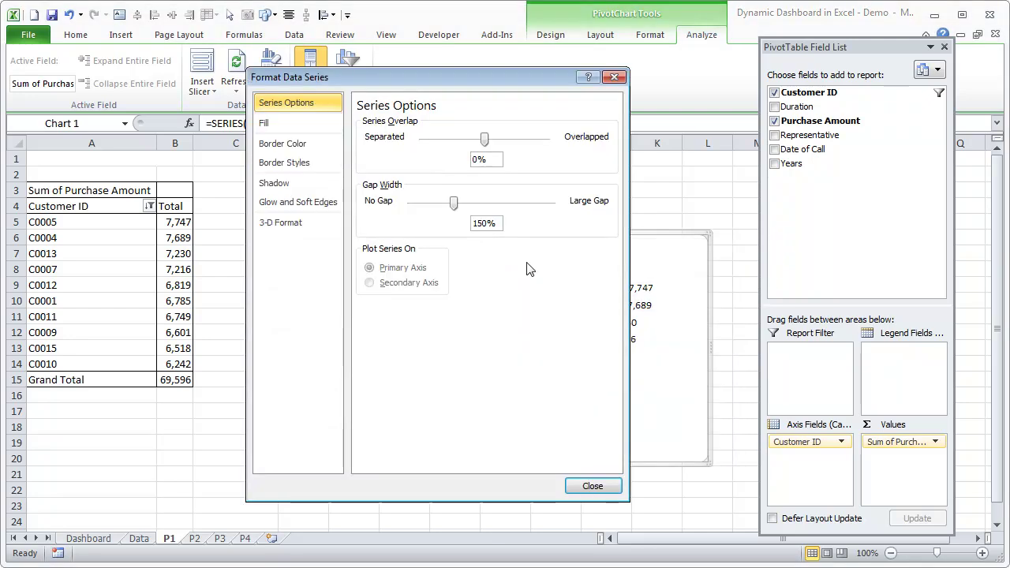
{"action": "left_click_drag", "start_coordinate": [499, 224], "coordinate": [345, 217]}
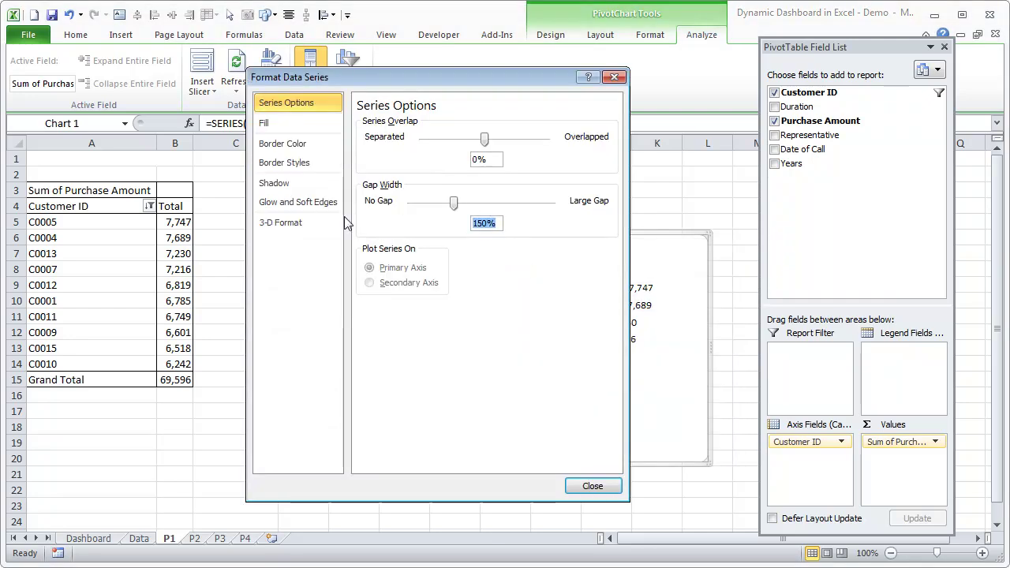
{"action": "type", "text": "25"}
{"action": "key", "text": "Return"}
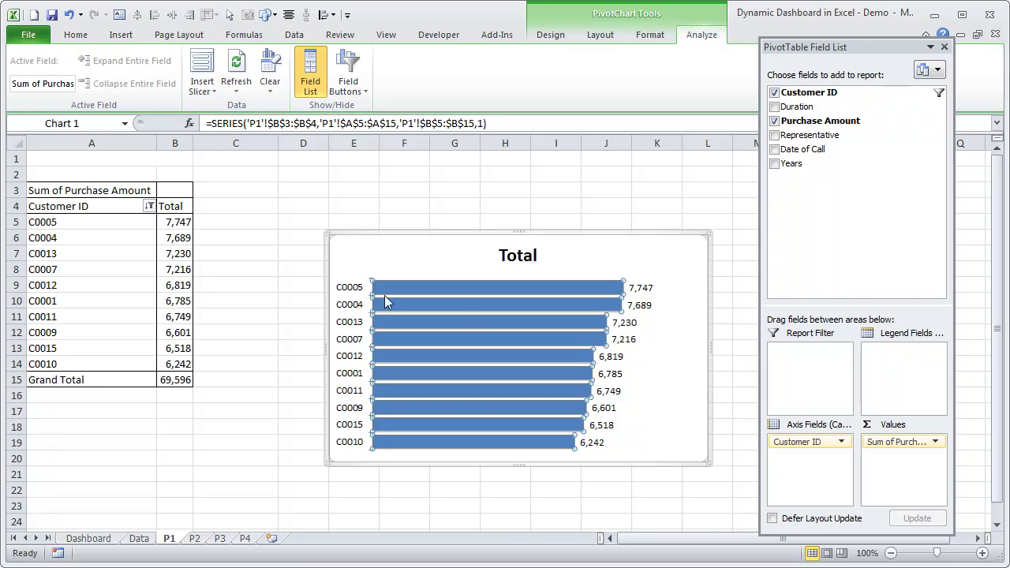
Delete the 'Total' chart title and reselect the chart
{"action": "left_click", "coordinate": [534, 254]}
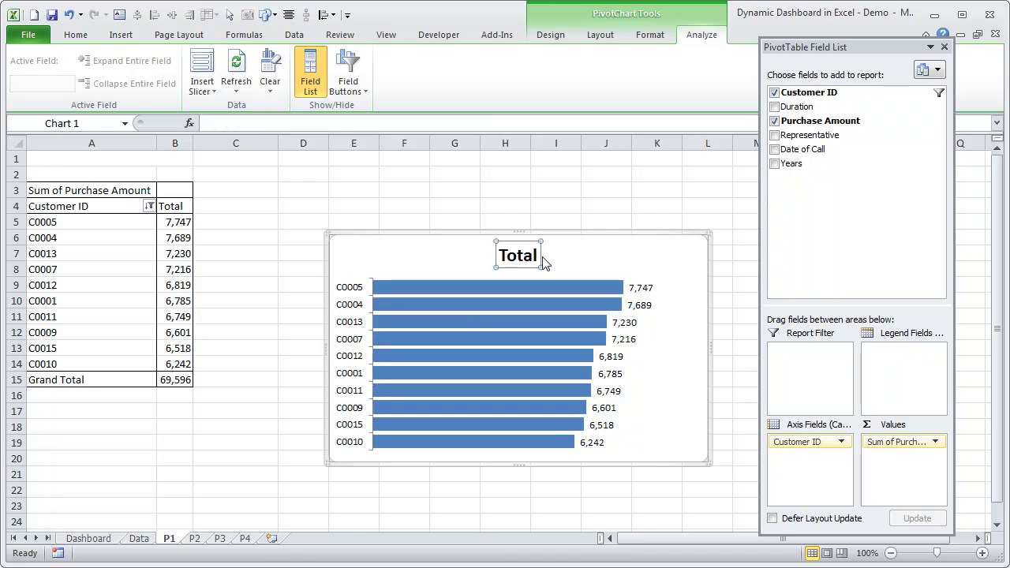
{"action": "key", "text": "Delete"}
{"action": "left_click", "coordinate": [693, 326]}
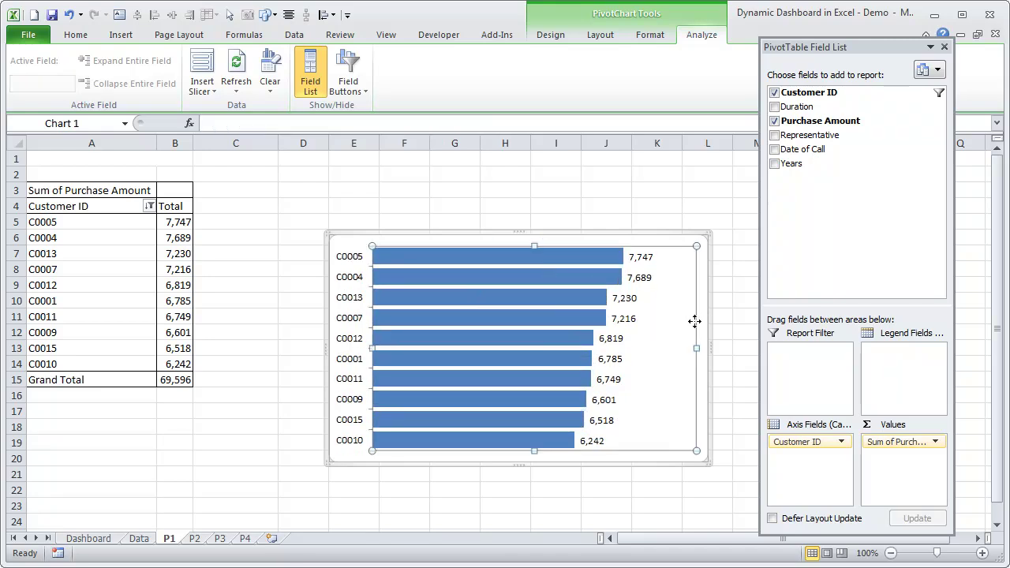
{"action": "left_click", "coordinate": [715, 309]}
{"action": "left_click", "coordinate": [709, 306]}
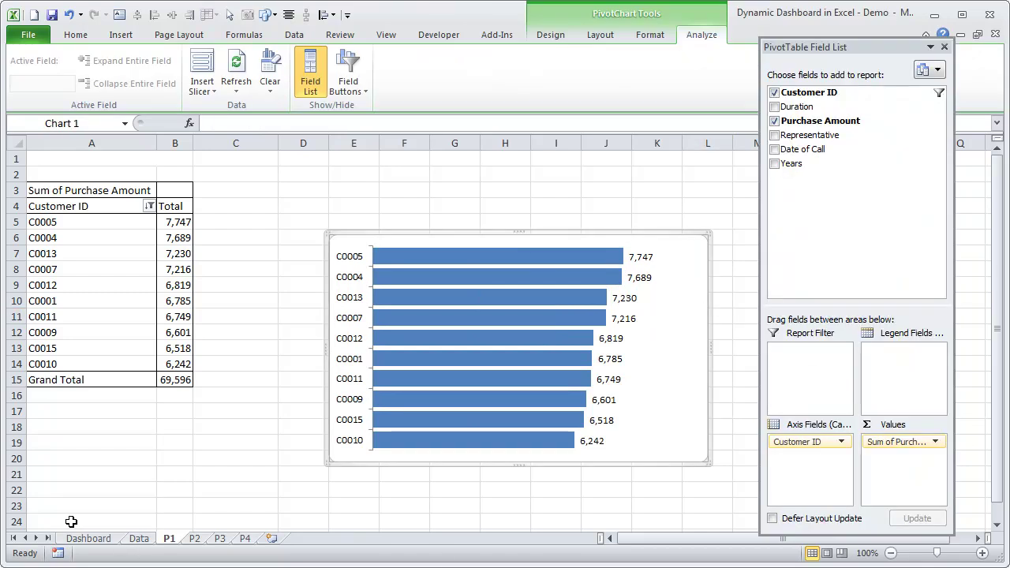
Switch between the Dashboard and P1 sheets and select the whole P1 chart area
{"action": "left_click", "coordinate": [81, 539]}
{"action": "left_click", "coordinate": [168, 539]}
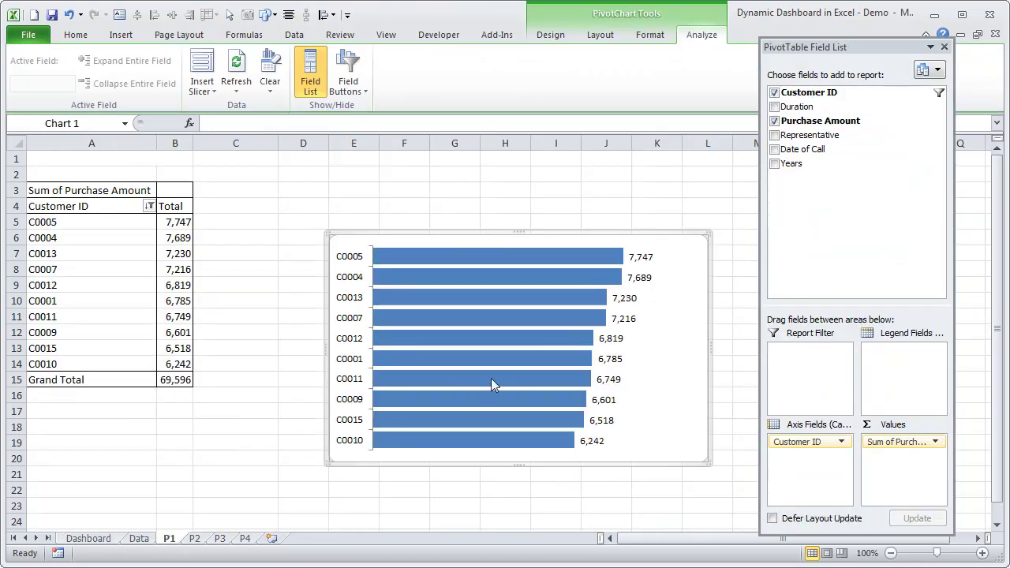
{"action": "left_click", "coordinate": [711, 403]}
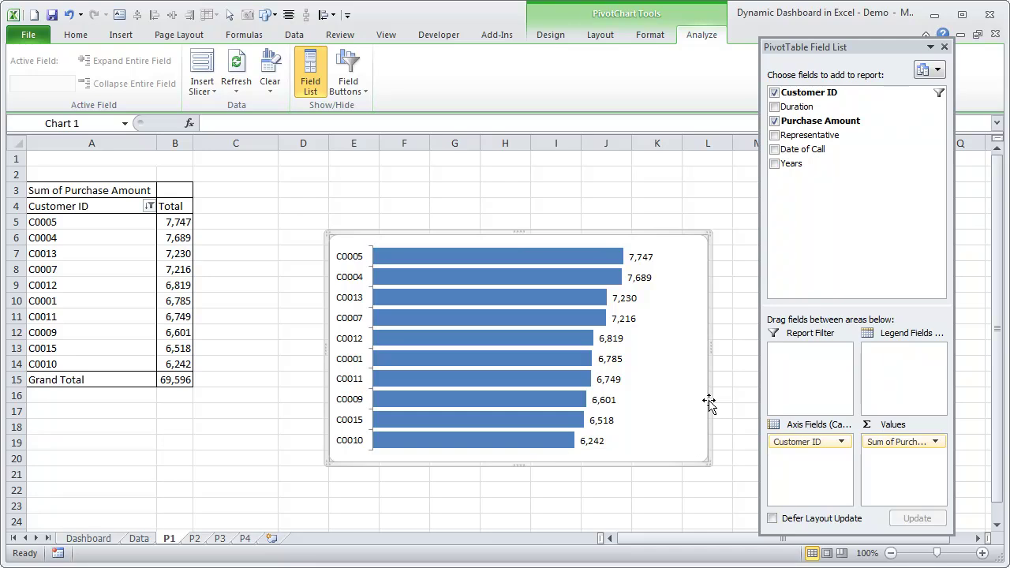
{"action": "left_click", "coordinate": [86, 539]}
{"action": "left_click", "coordinate": [168, 543]}
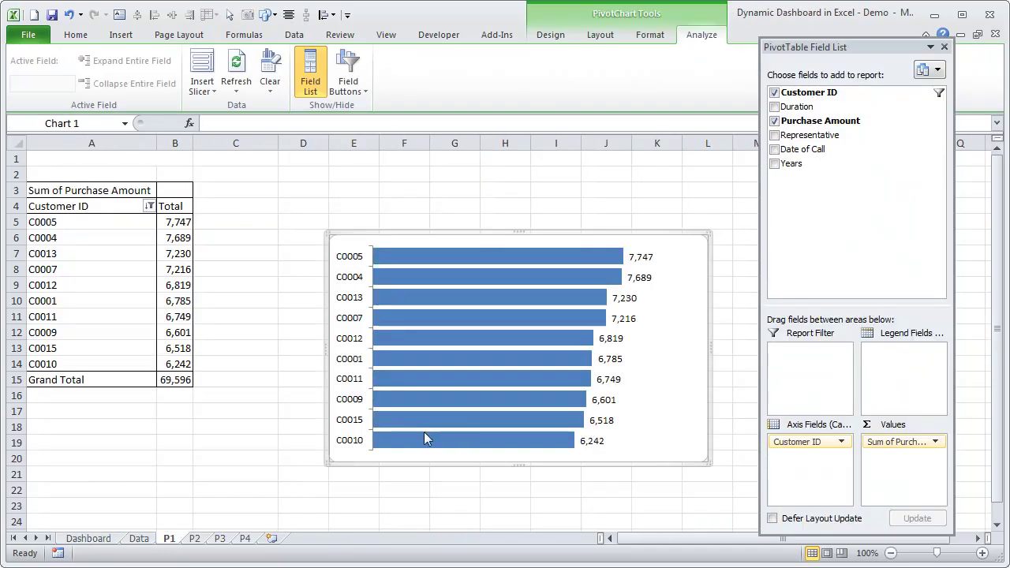
Cut the pivot chart off the P1 sheet with Ctrl+X
{"action": "key", "text": "ctrl+x"}
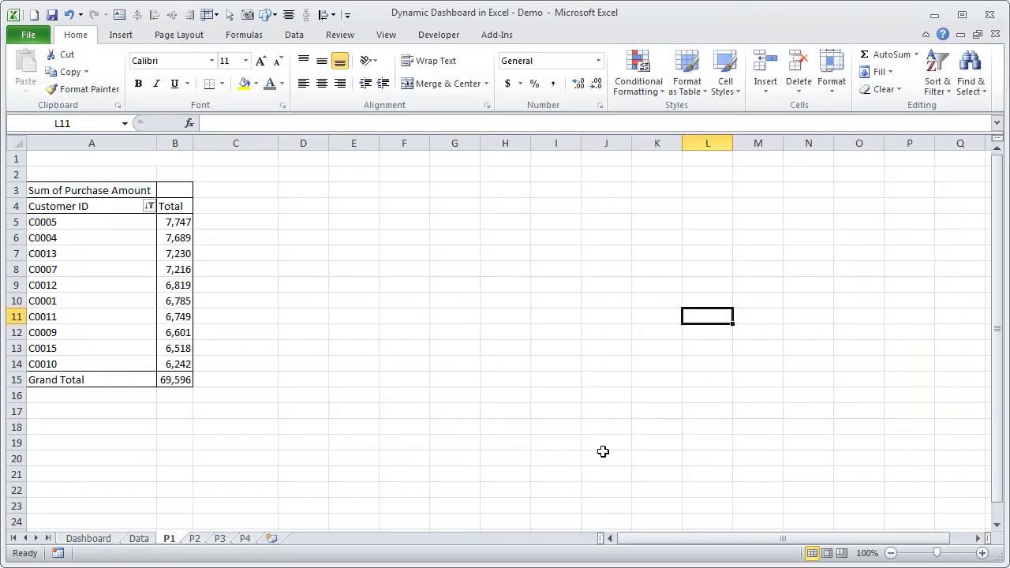
{"action": "left_click", "coordinate": [89, 543]}
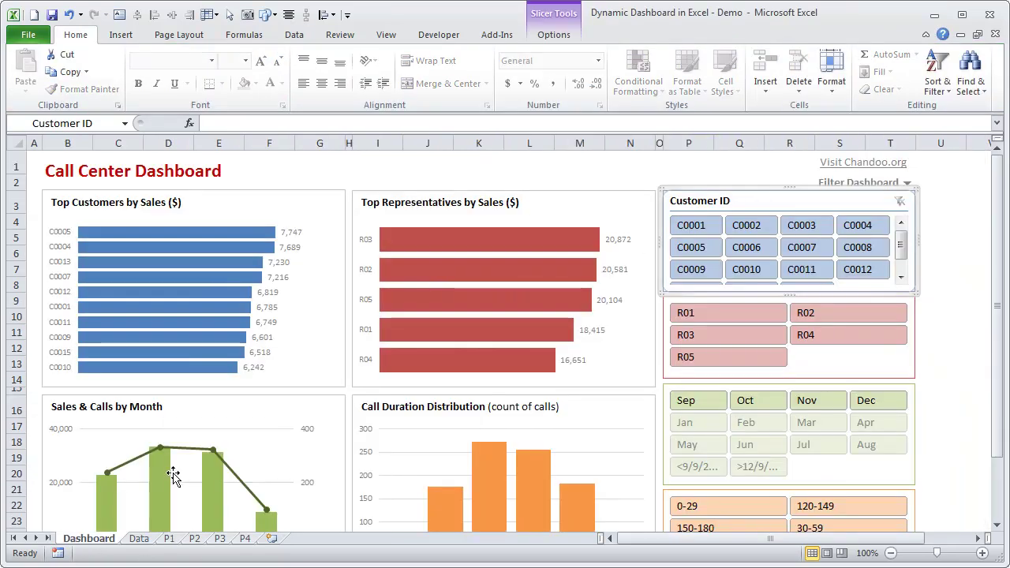
{"action": "left_click", "coordinate": [168, 540]}
Insert a Years slicer for the Customer ID pivot table, then remove it from P1
{"action": "left_click", "coordinate": [92, 273]}
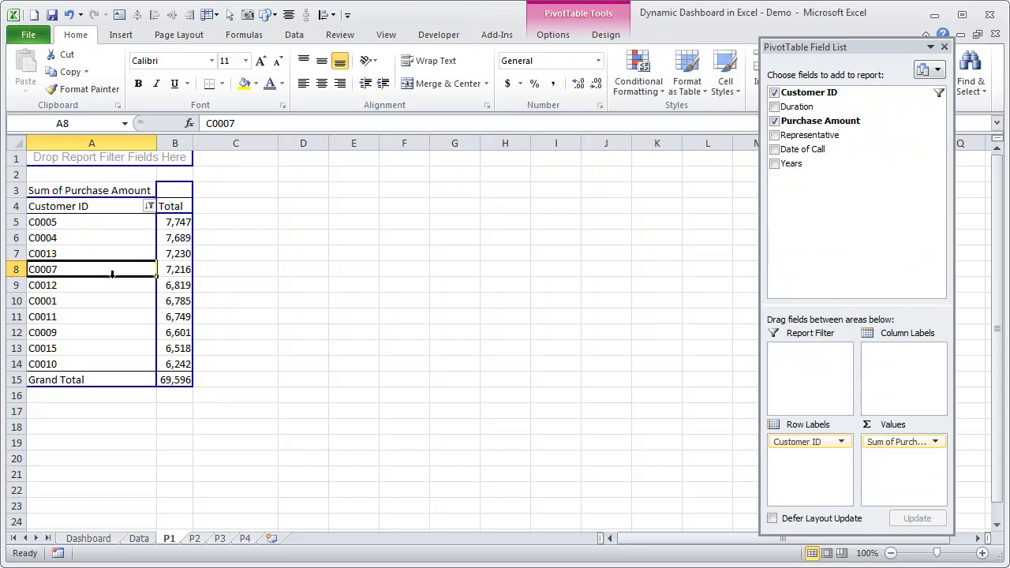
{"action": "left_click", "coordinate": [538, 35]}
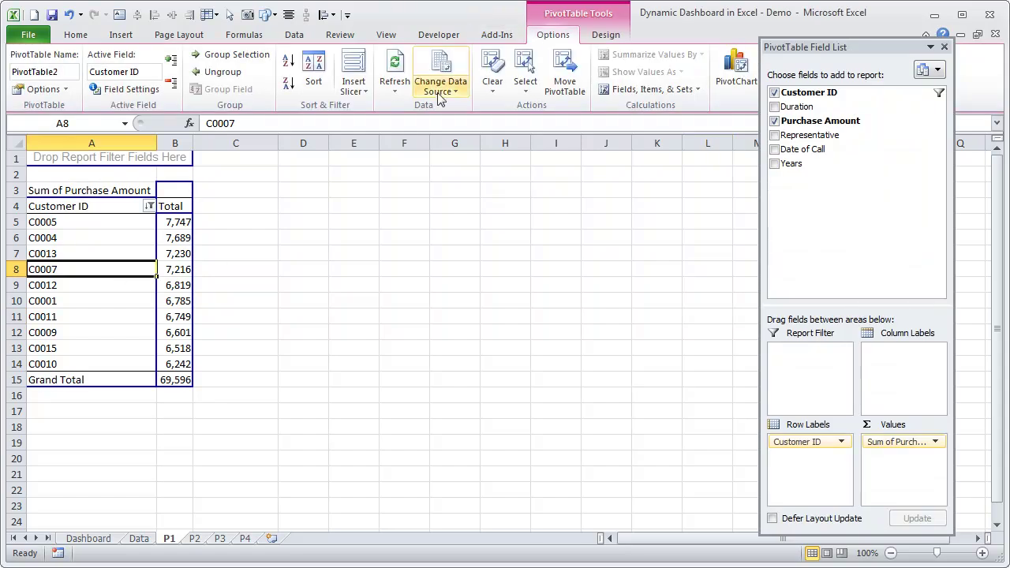
{"action": "left_click", "coordinate": [354, 91]}
{"action": "left_click", "coordinate": [377, 108]}
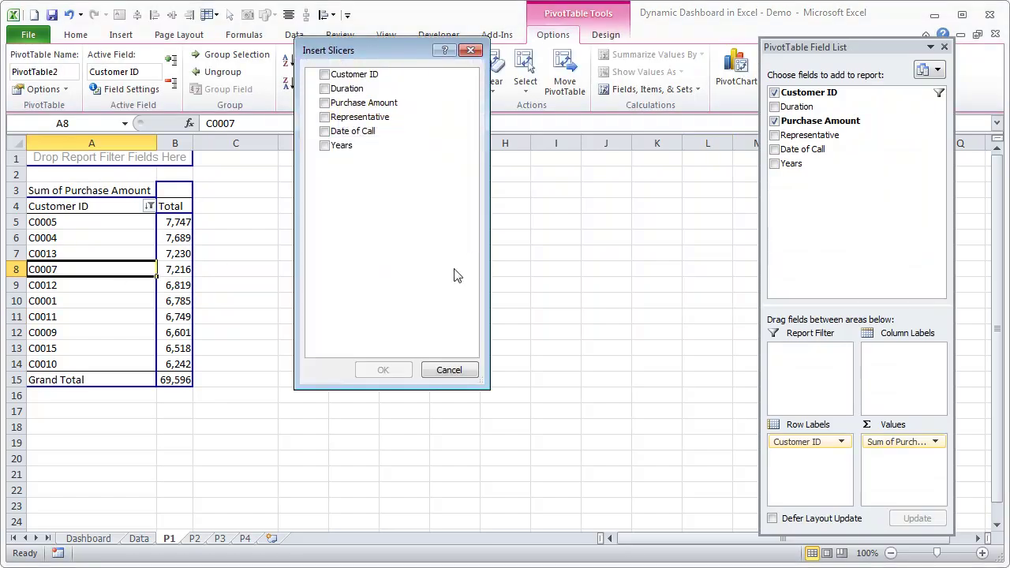
{"action": "left_click", "coordinate": [334, 148]}
{"action": "left_click", "coordinate": [386, 371]}
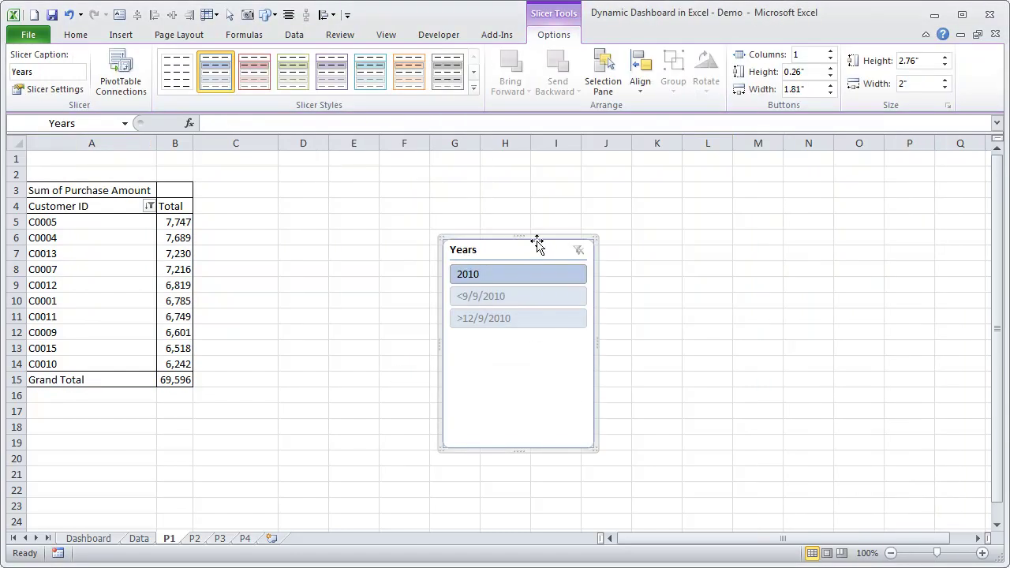
{"action": "key", "text": "Delete"}
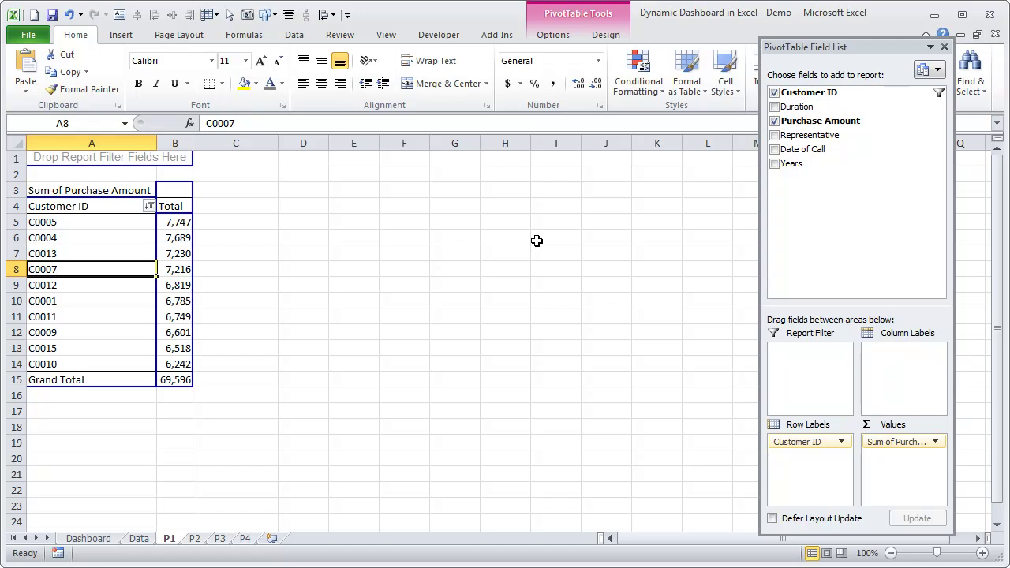
Paste the Years slicer onto the Dashboard at cell E39, then delete it
{"action": "left_click", "coordinate": [95, 539]}
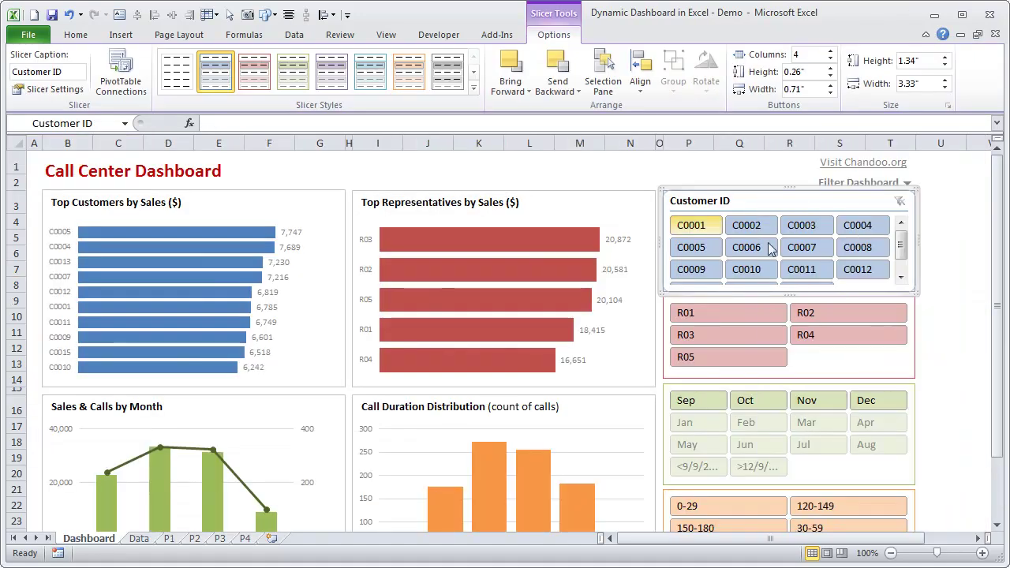
{"action": "left_click", "coordinate": [929, 418]}
{"action": "scroll", "coordinate": [934, 422], "scroll_direction": "down", "scroll_amount": 9}
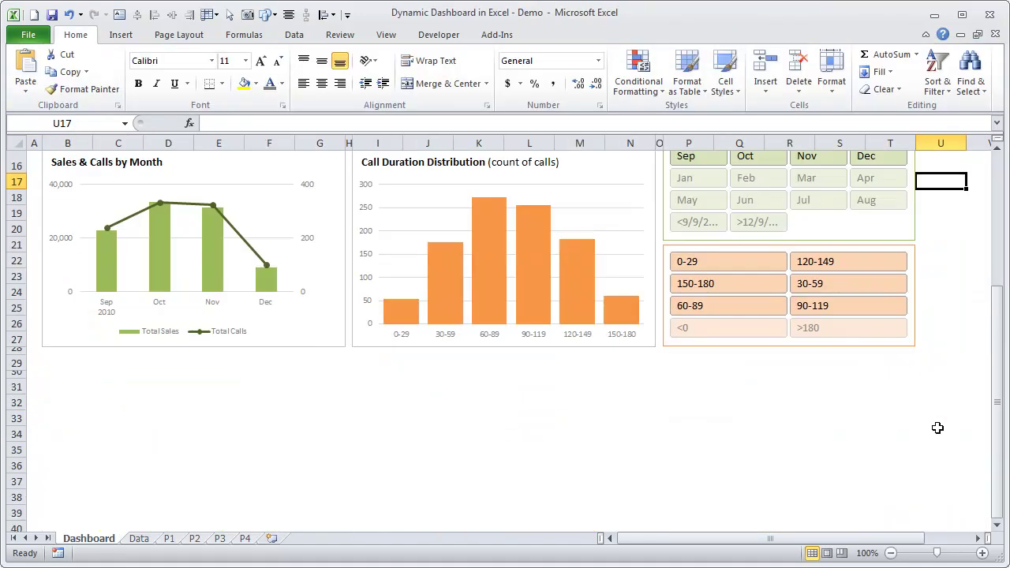
{"action": "left_click", "coordinate": [241, 317]}
{"action": "key", "text": "ctrl+v"}
{"action": "left_click", "coordinate": [514, 331]}
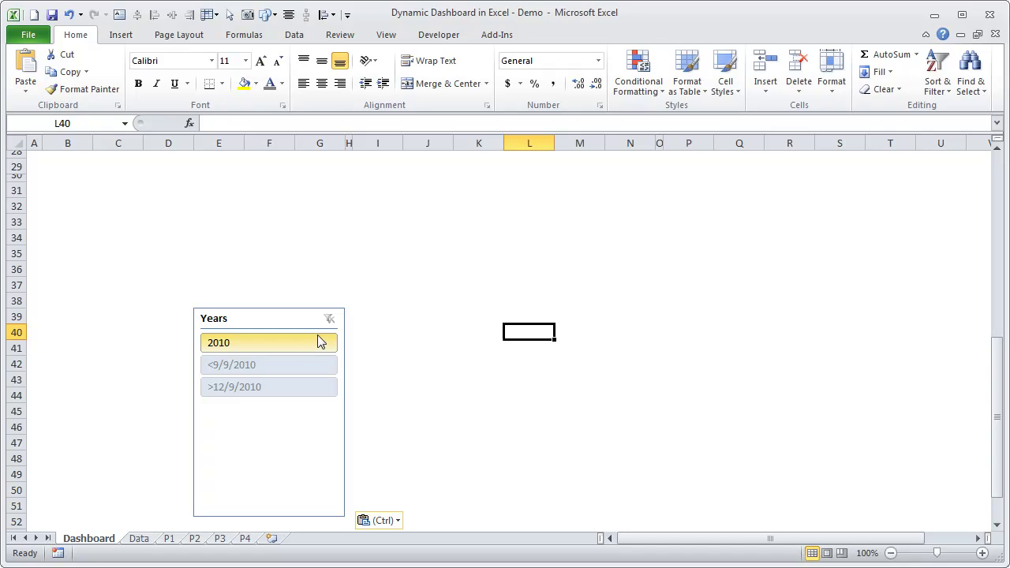
{"action": "left_click", "coordinate": [294, 449]}
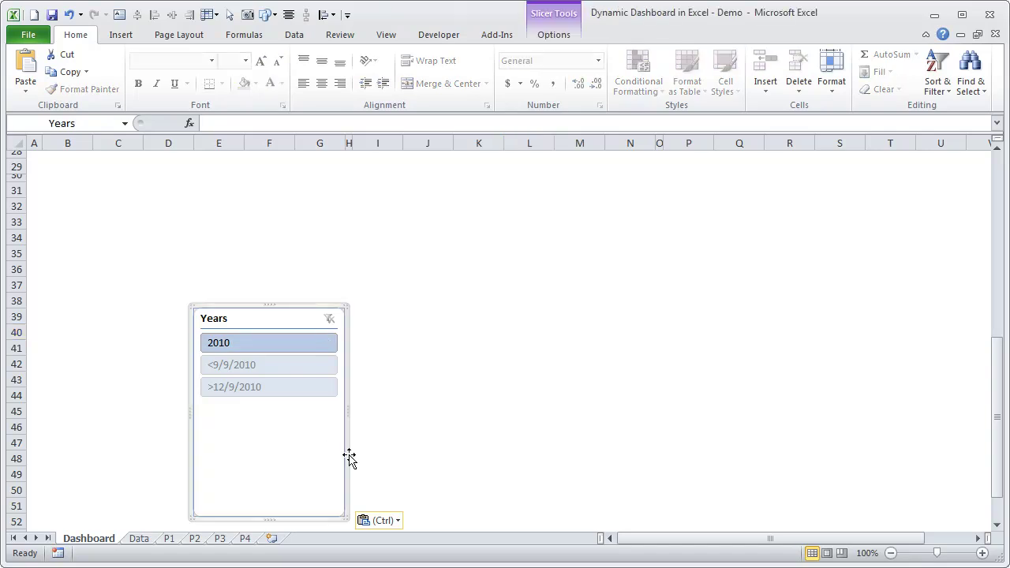
{"action": "key", "text": "Delete"}
{"action": "scroll", "coordinate": [789, 288], "scroll_direction": "up", "scroll_amount": 9}
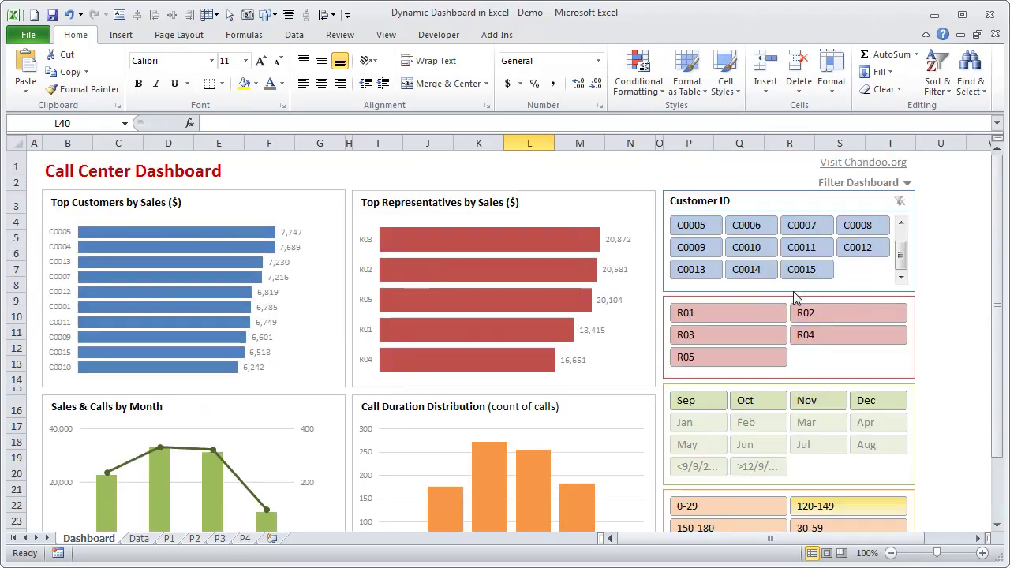
{"action": "left_click", "coordinate": [797, 198]}
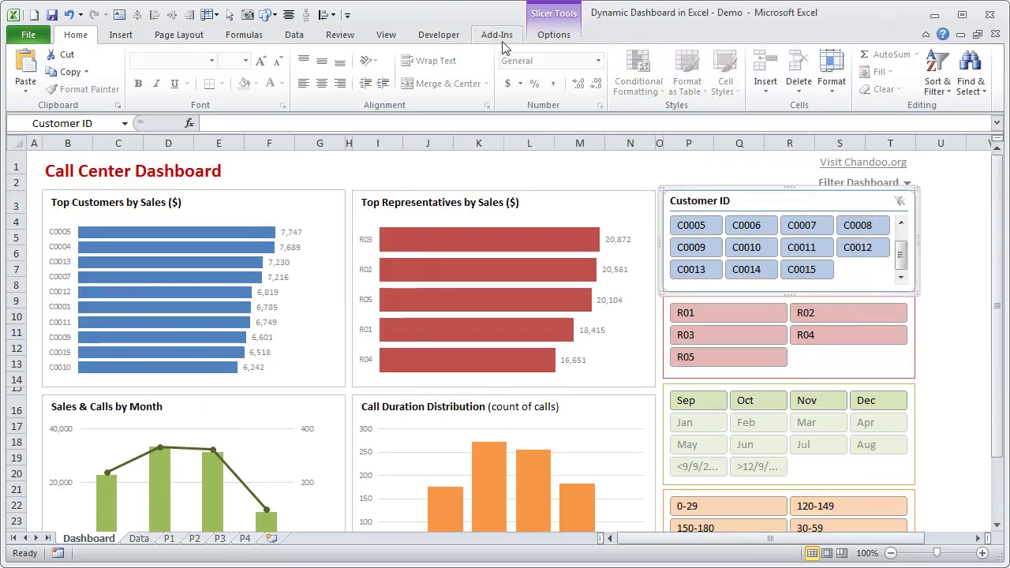
{"action": "left_click", "coordinate": [553, 34]}
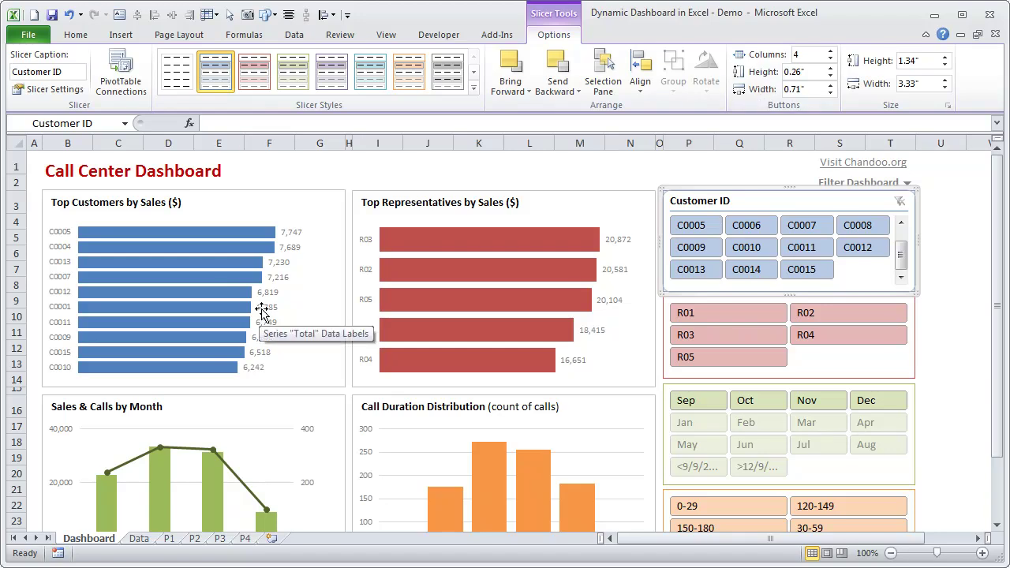
{"action": "left_click", "coordinate": [171, 540]}
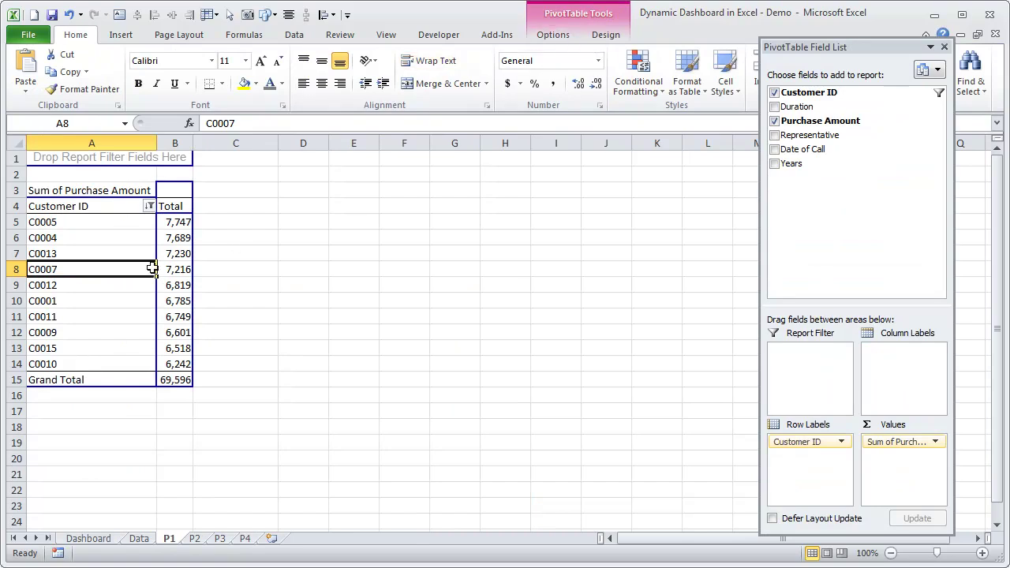
{"action": "left_click", "coordinate": [536, 36]}
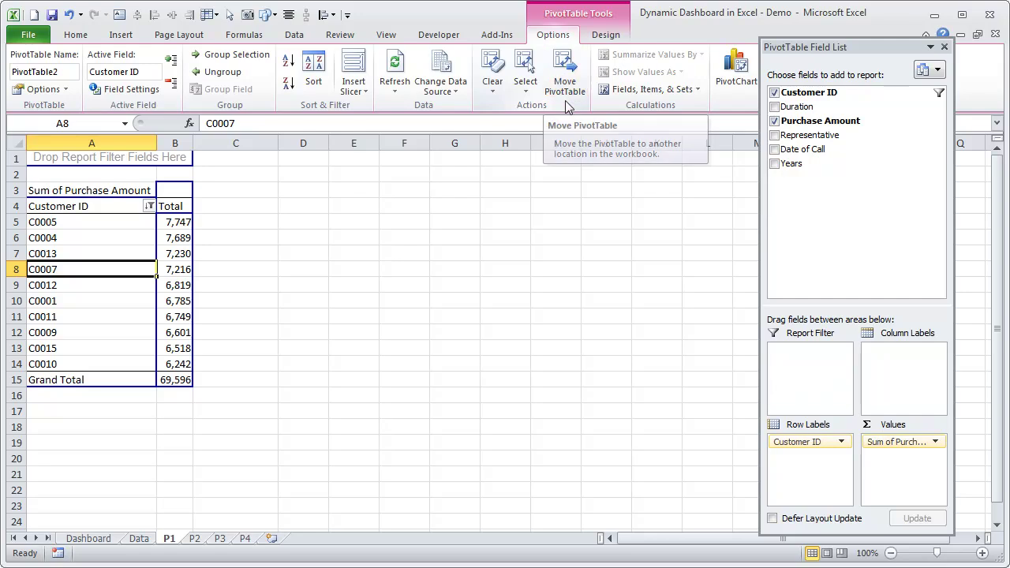
{"action": "left_click", "coordinate": [101, 538]}
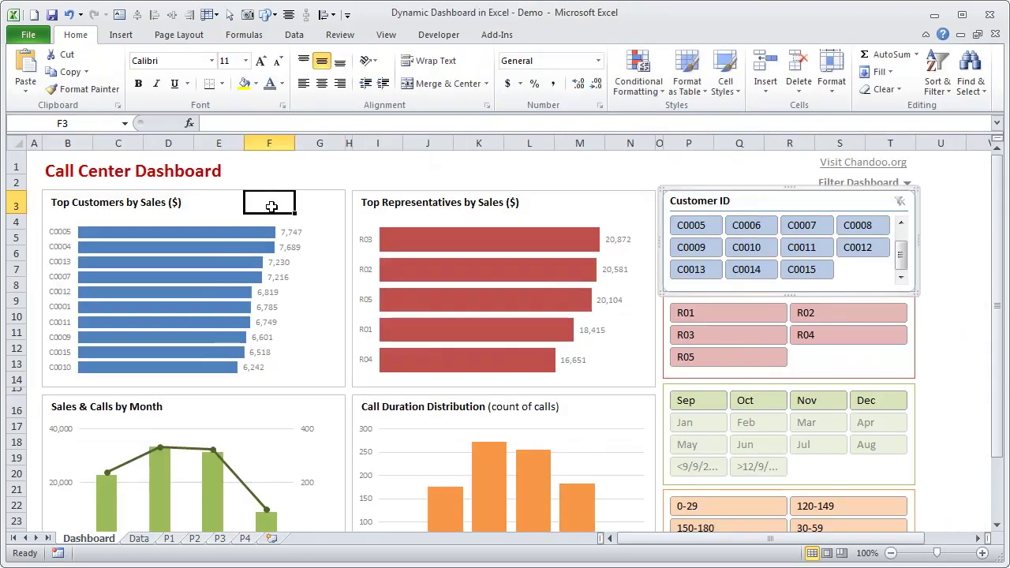
{"action": "left_click", "coordinate": [266, 293]}
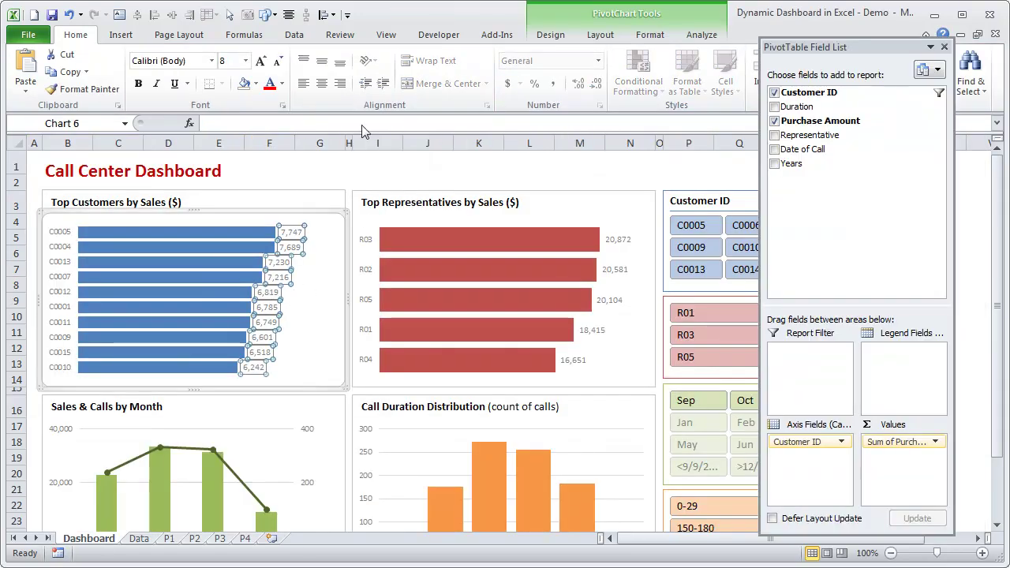
{"action": "left_click", "coordinate": [650, 35]}
{"action": "left_click", "coordinate": [550, 35]}
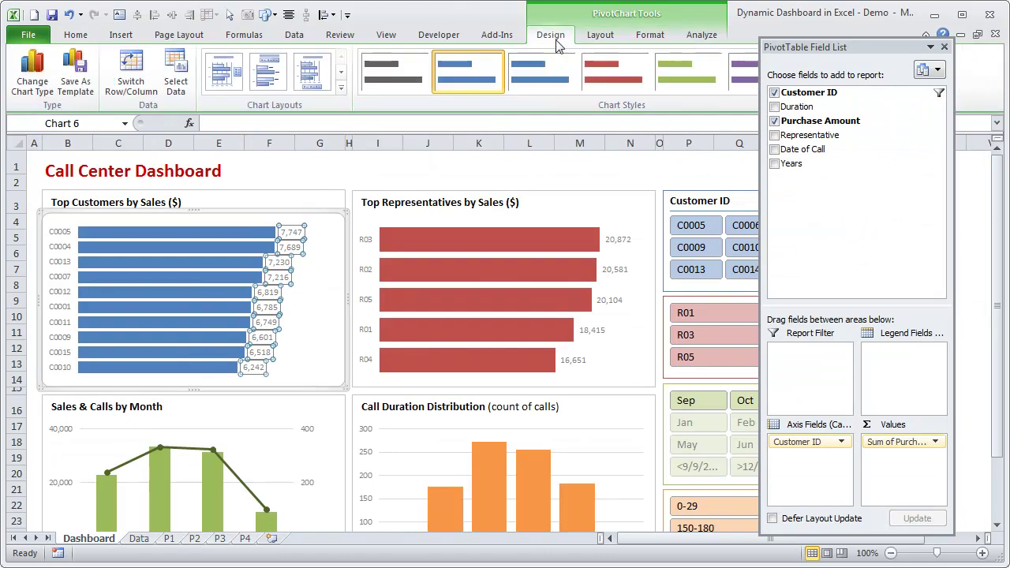
{"action": "left_click", "coordinate": [603, 39]}
{"action": "left_click", "coordinate": [553, 36]}
{"action": "left_click", "coordinate": [600, 35]}
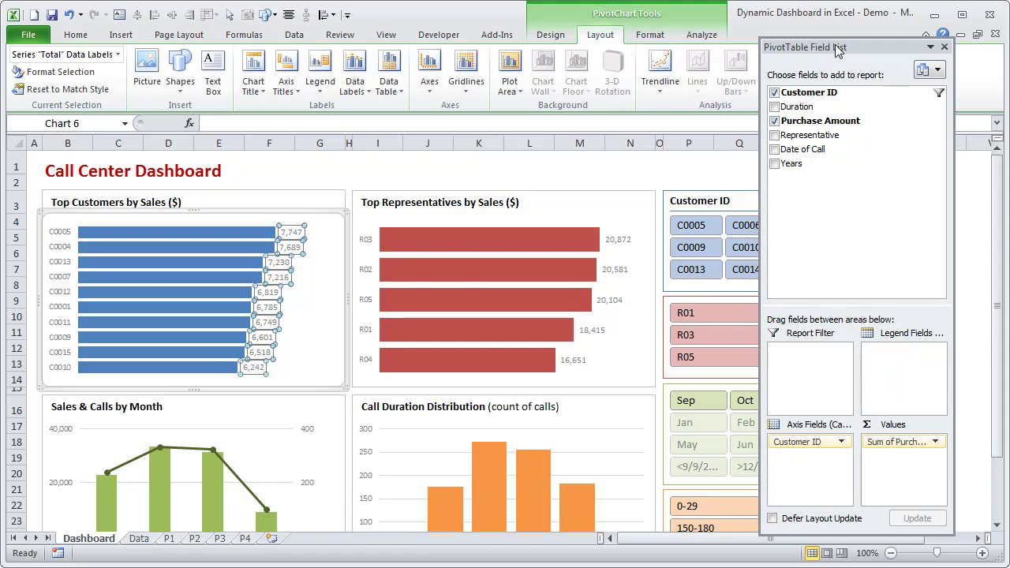
{"action": "left_click", "coordinate": [551, 34]}
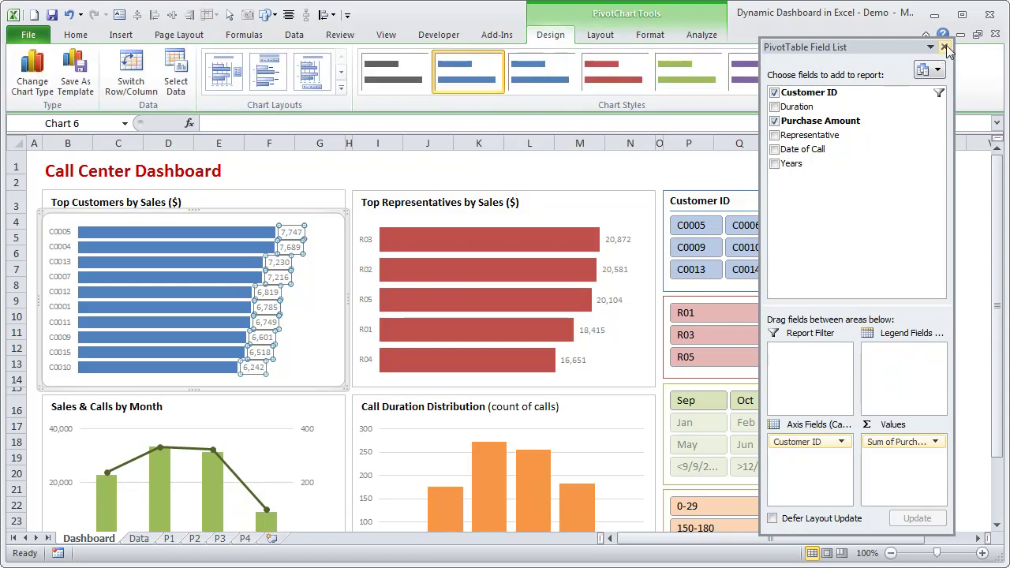
{"action": "left_click_drag", "start_coordinate": [884, 47], "coordinate": [891, 131]}
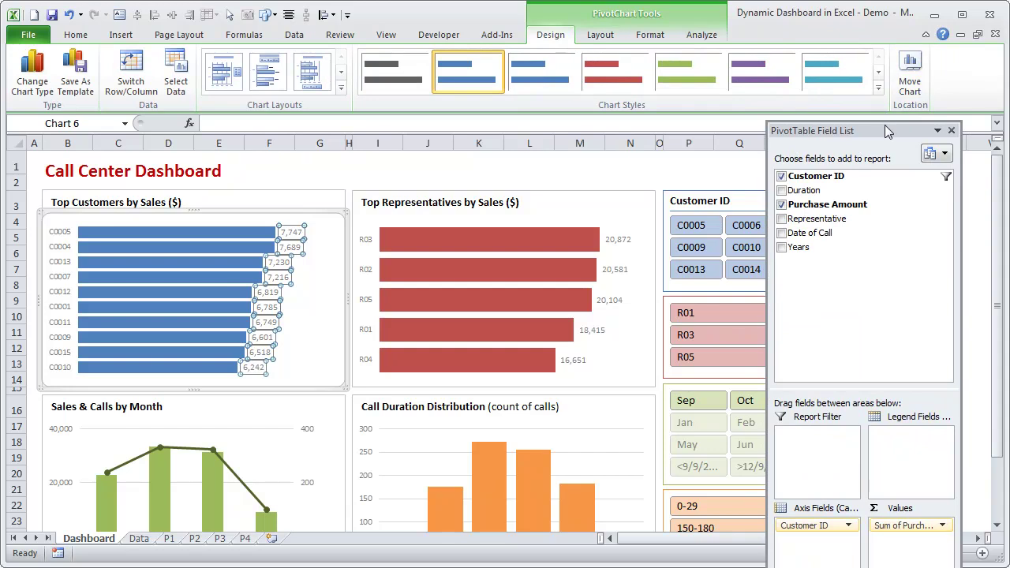
{"action": "left_click", "coordinate": [721, 199]}
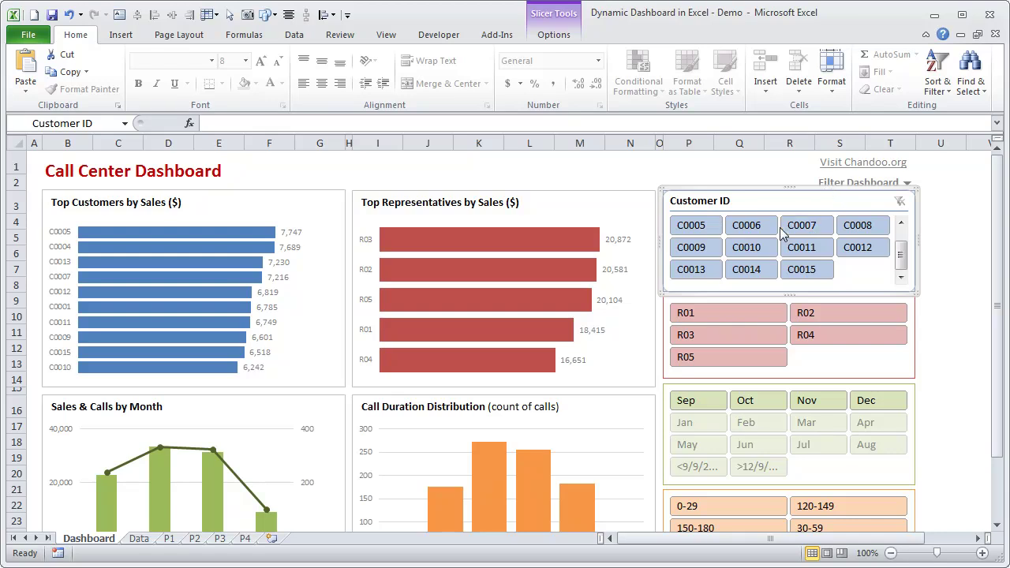
{"action": "left_click", "coordinate": [936, 285]}
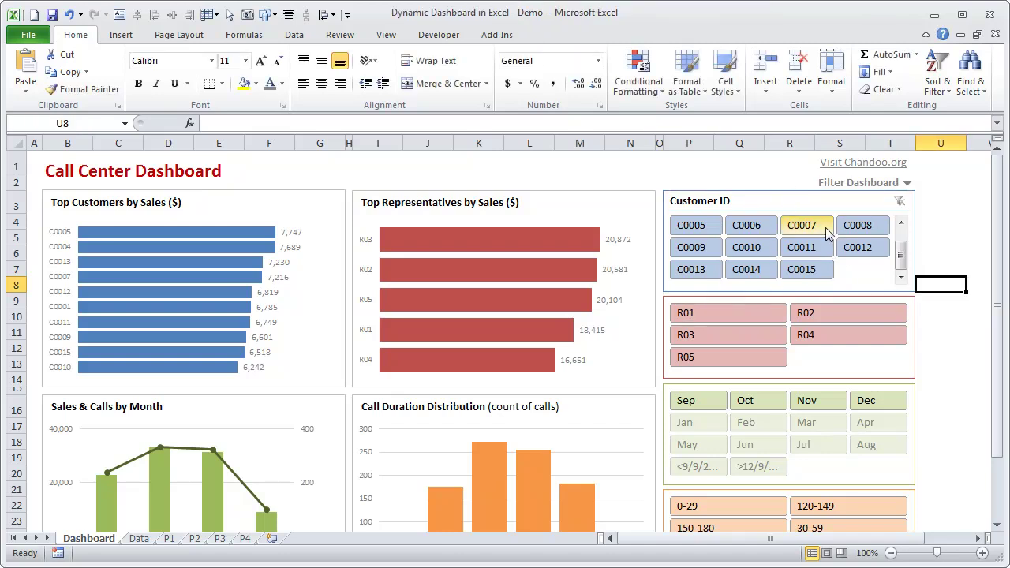
{"action": "scroll", "coordinate": [841, 263], "scroll_direction": "down", "scroll_amount": 6}
{"action": "scroll", "coordinate": [840, 269], "scroll_direction": "up", "scroll_amount": 6}
{"action": "scroll", "coordinate": [841, 267], "scroll_direction": "down", "scroll_amount": 2}
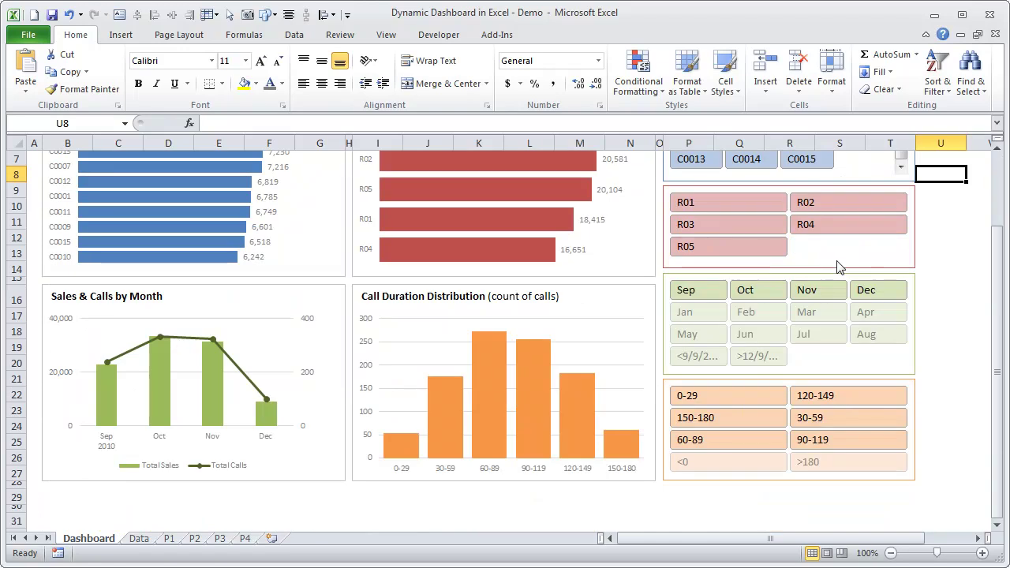
{"action": "scroll", "coordinate": [841, 267], "scroll_direction": "up", "scroll_amount": 2}
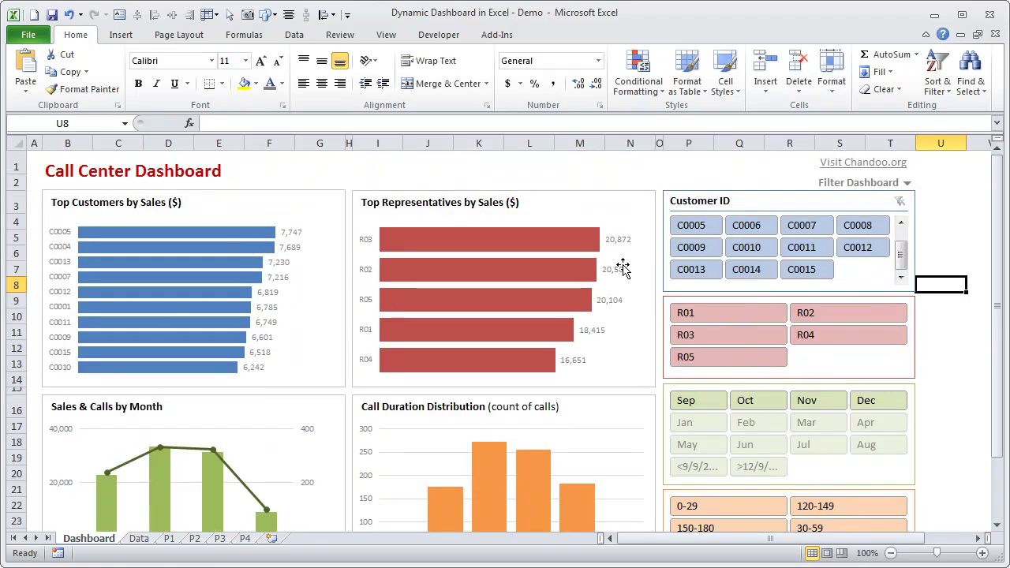
{"action": "scroll", "coordinate": [484, 308], "scroll_direction": "down", "scroll_amount": 2}
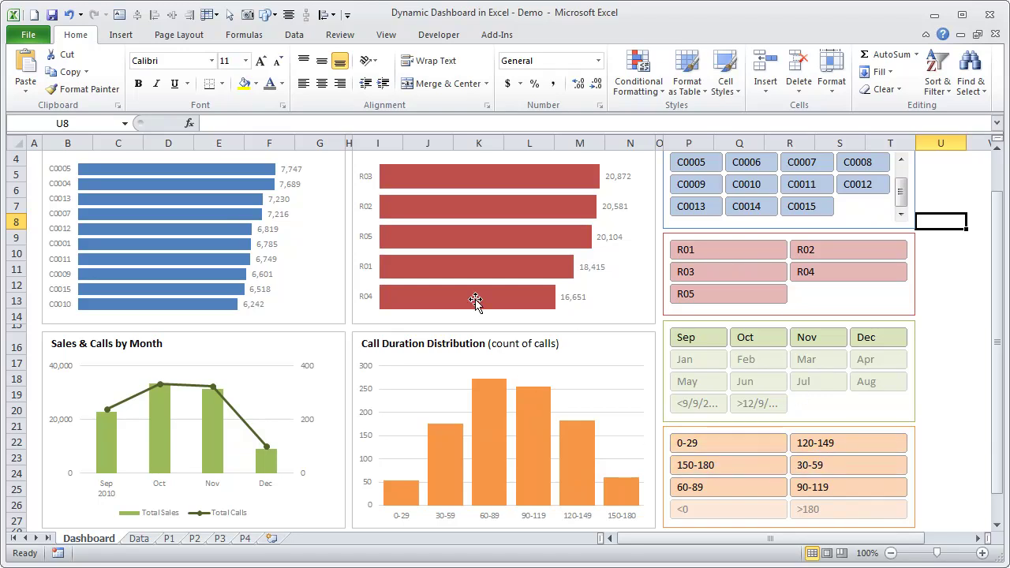
{"action": "scroll", "coordinate": [890, 415], "scroll_direction": "up", "scroll_amount": 1}
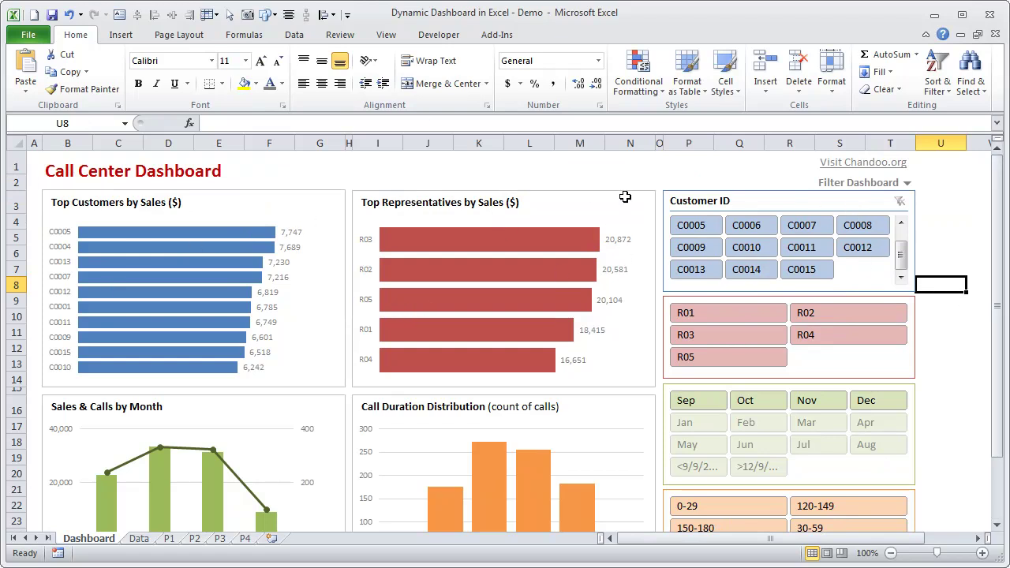
{"action": "scroll", "coordinate": [661, 285], "scroll_direction": "down", "scroll_amount": 6}
{"action": "scroll", "coordinate": [662, 285], "scroll_direction": "up", "scroll_amount": 6}
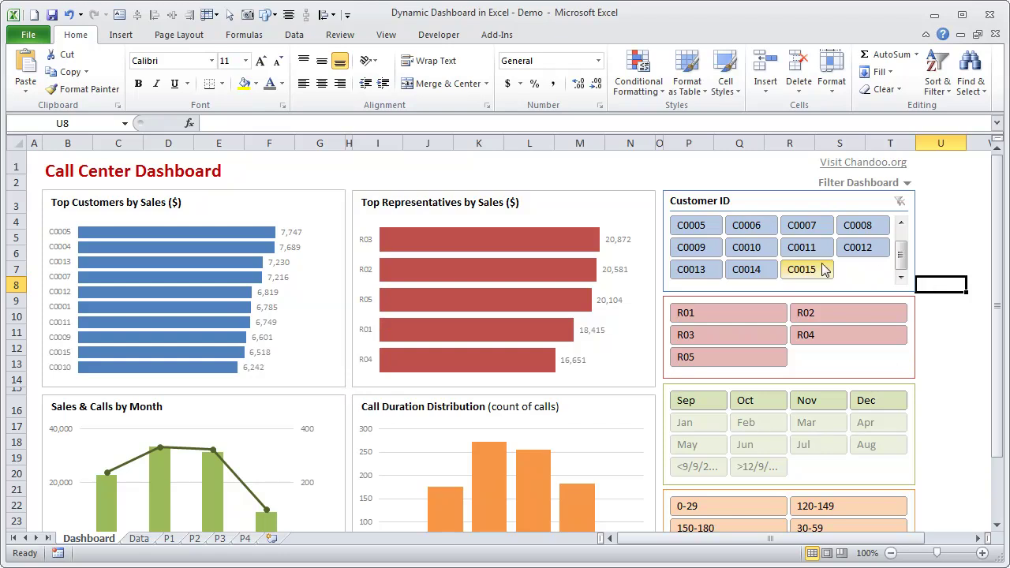
{"action": "right_click", "coordinate": [831, 369]}
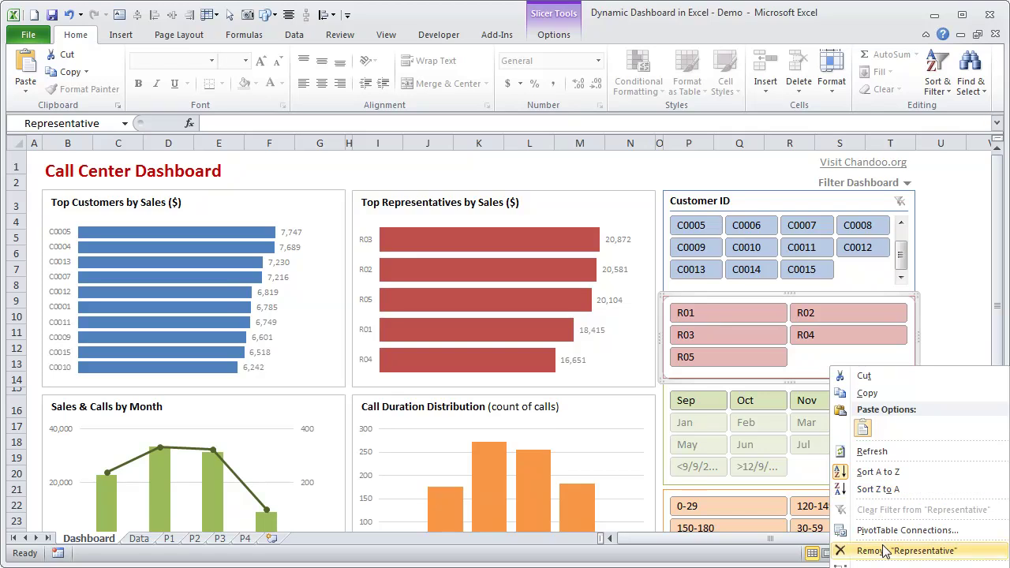
{"action": "left_click", "coordinate": [840, 531]}
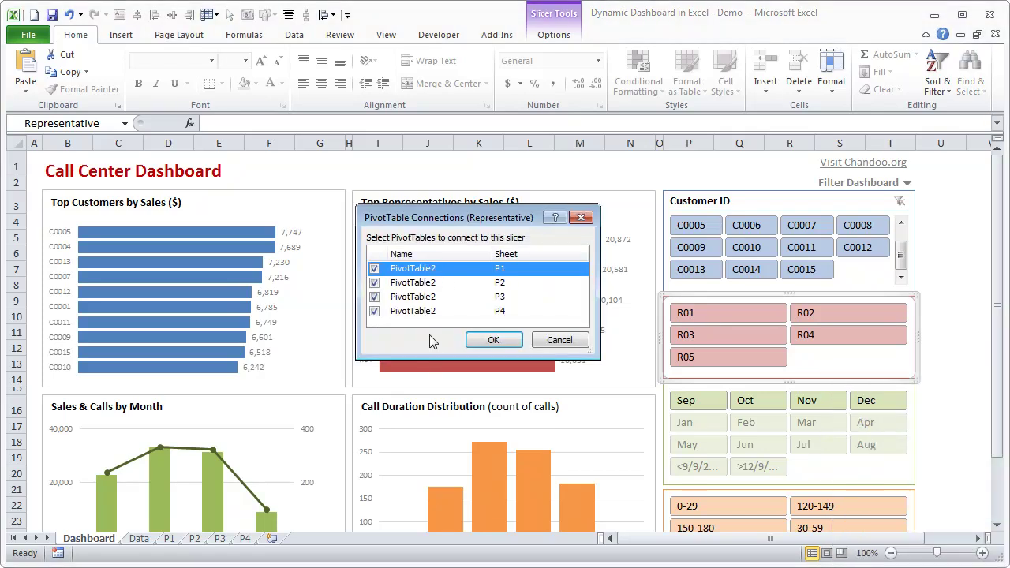
{"action": "left_click", "coordinate": [559, 340]}
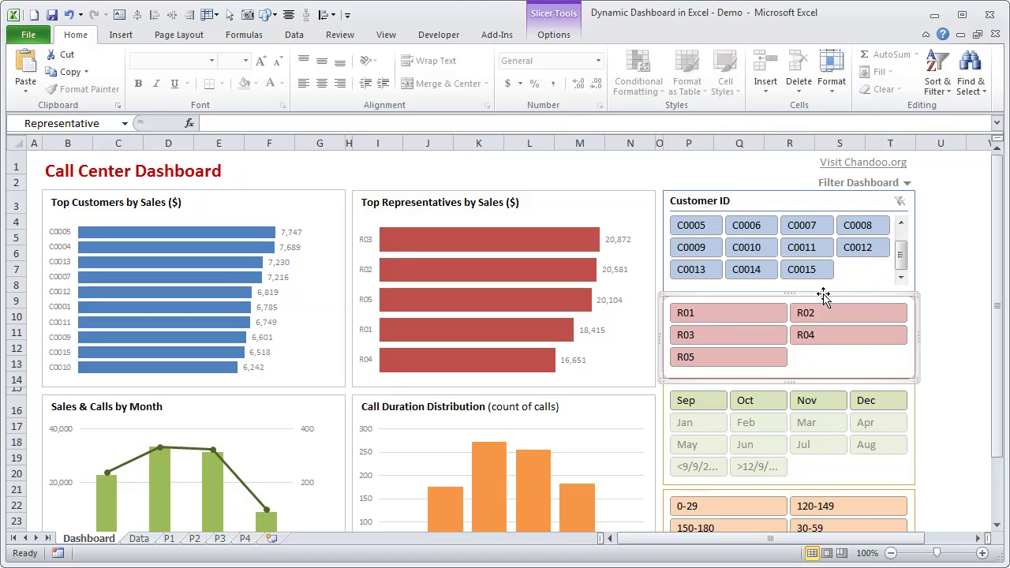
{"action": "left_click", "coordinate": [935, 301]}
{"action": "scroll", "coordinate": [939, 293], "scroll_direction": "down", "scroll_amount": 4}
{"action": "scroll", "coordinate": [940, 292], "scroll_direction": "up", "scroll_amount": 4}
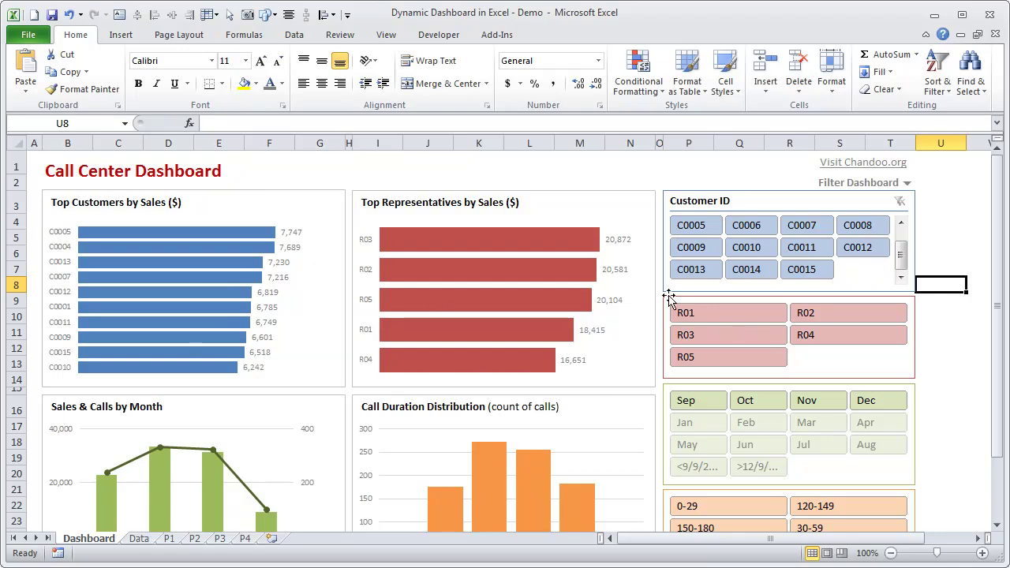
{"action": "scroll", "coordinate": [631, 316], "scroll_direction": "down", "scroll_amount": 5}
{"action": "scroll", "coordinate": [623, 343], "scroll_direction": "up", "scroll_amount": 4}
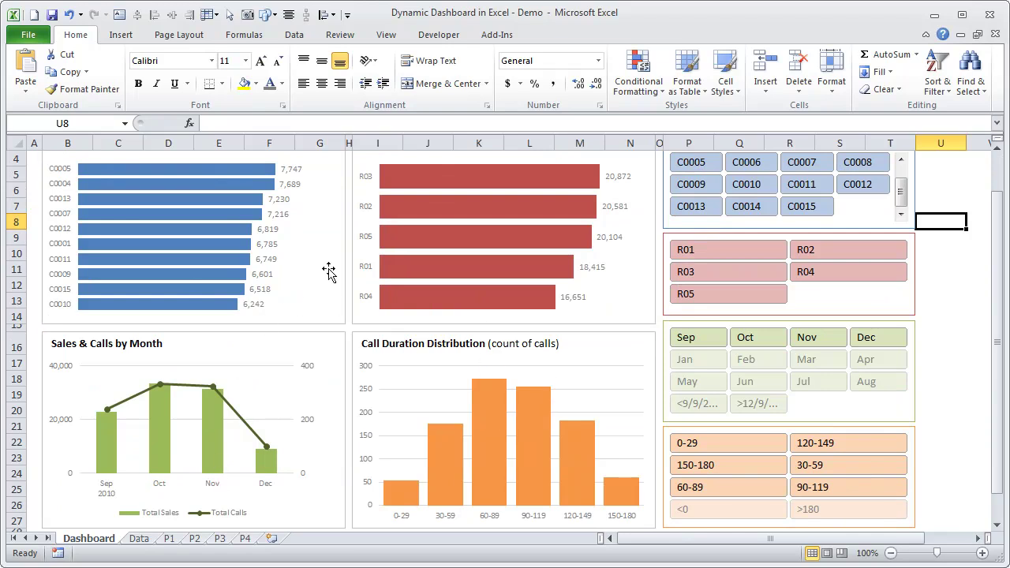
{"action": "scroll", "coordinate": [785, 306], "scroll_direction": "up", "scroll_amount": 1}
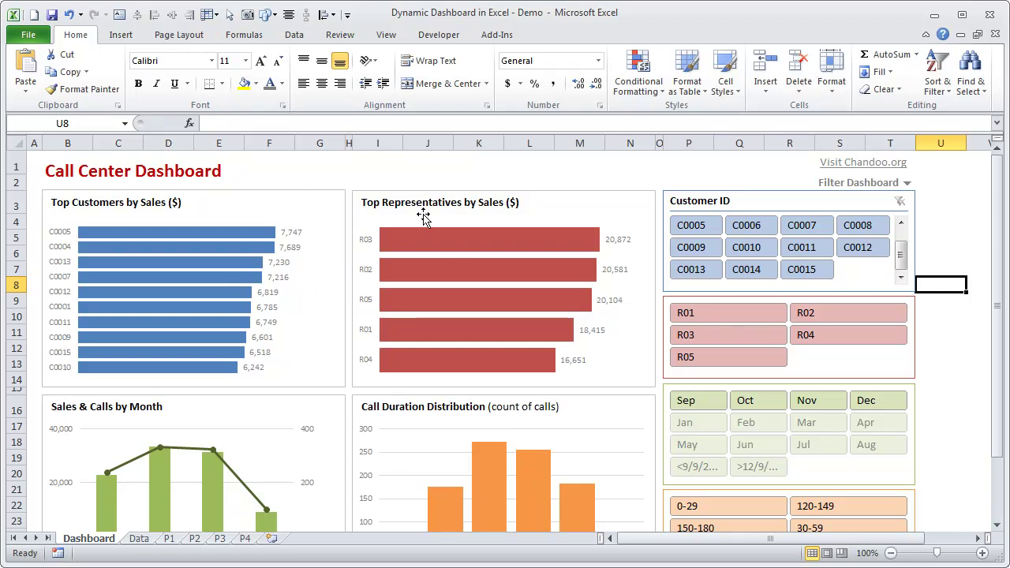
{"action": "mouse_move", "coordinate": [97, 270]}
{"action": "left_click", "coordinate": [139, 540]}
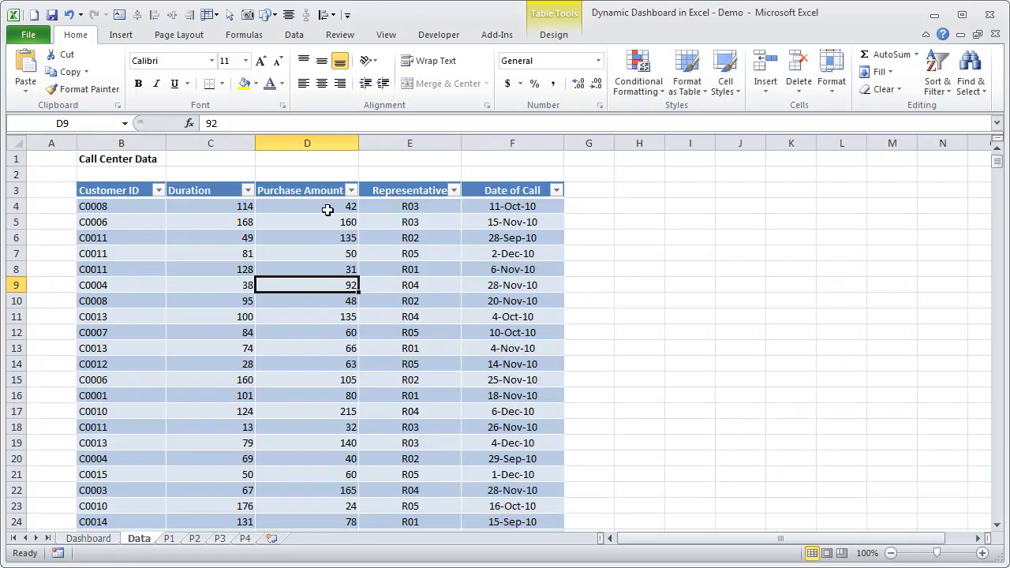
{"action": "key", "text": "ctrl+Page_Up"}
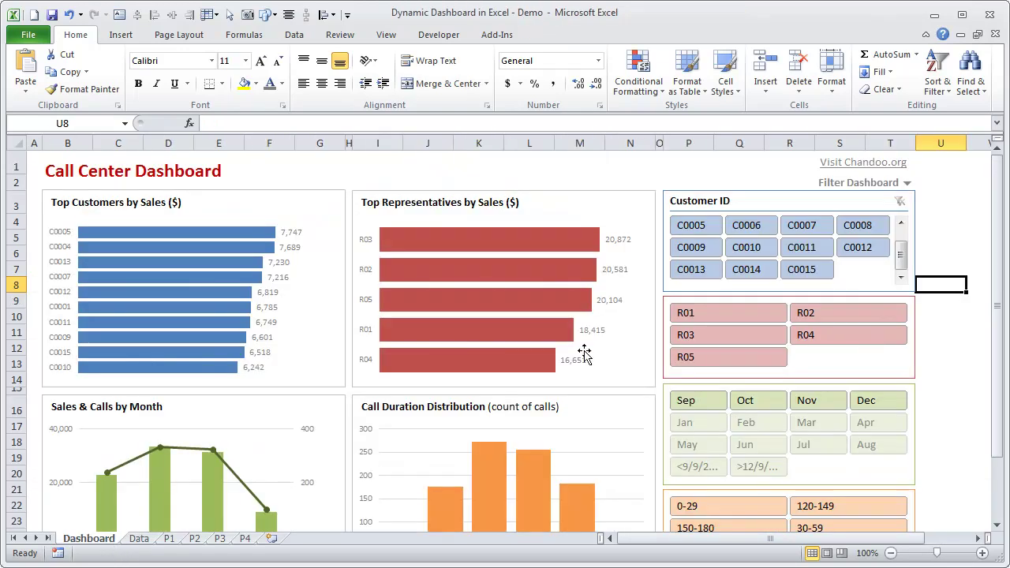
{"action": "key", "text": "ctrl+Page_Down"}
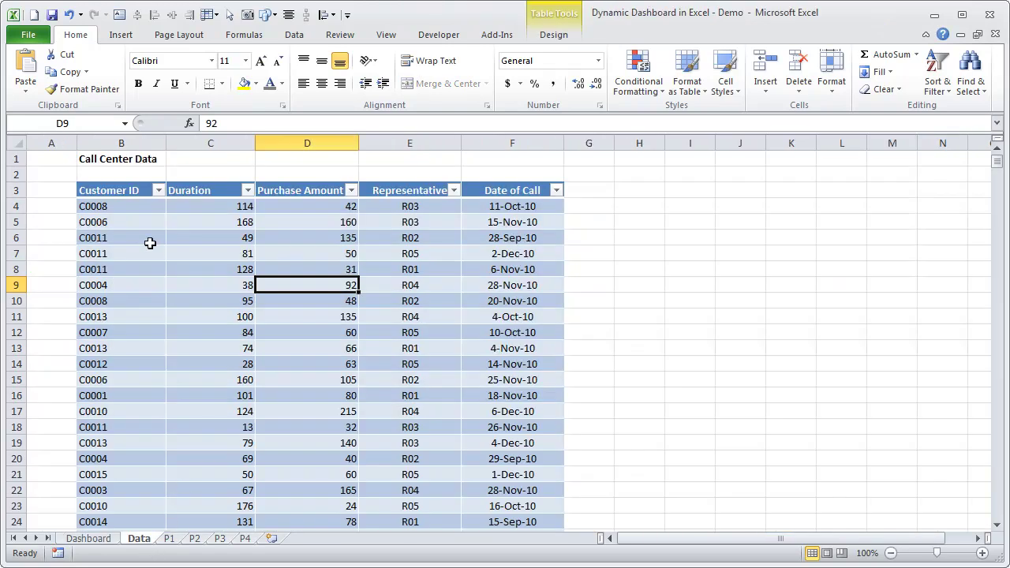
{"action": "left_click", "coordinate": [143, 210]}
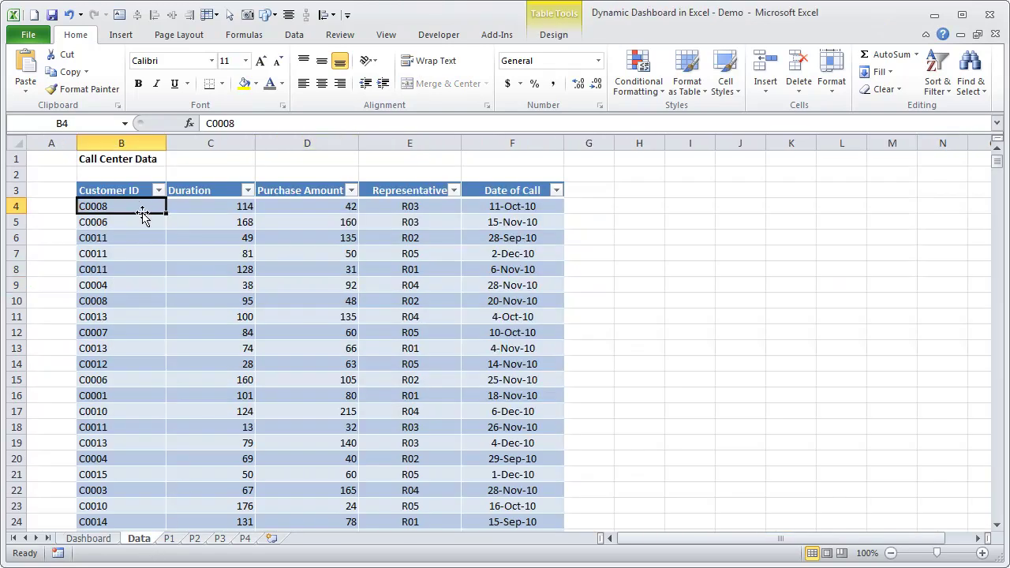
{"action": "left_click", "coordinate": [79, 537]}
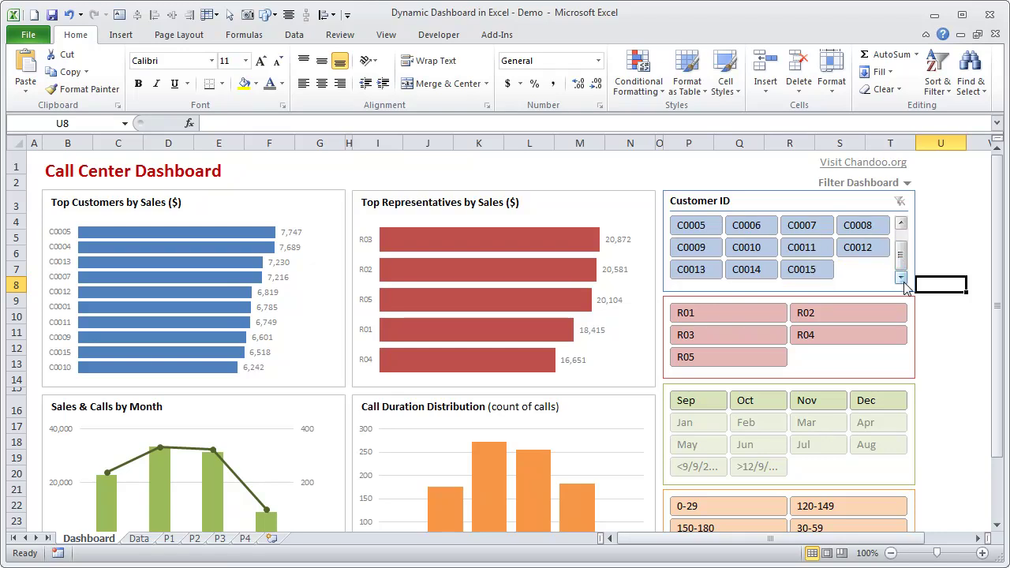
{"action": "left_click", "coordinate": [901, 223]}
{"action": "left_click", "coordinate": [820, 249]}
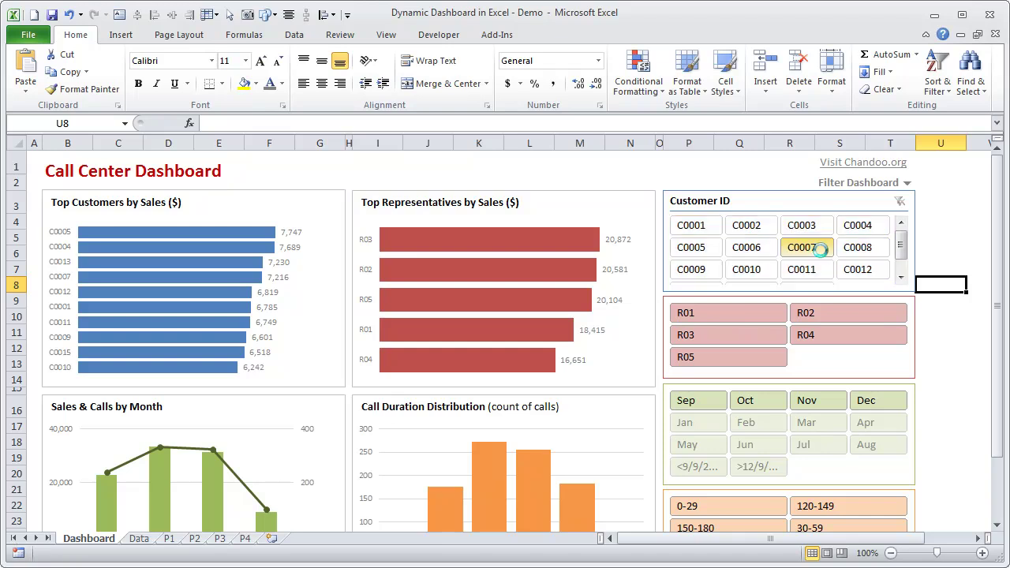
{"action": "left_click", "coordinate": [744, 248]}
{"action": "left_click", "coordinate": [742, 226]}
{"action": "left_click", "coordinate": [711, 227]}
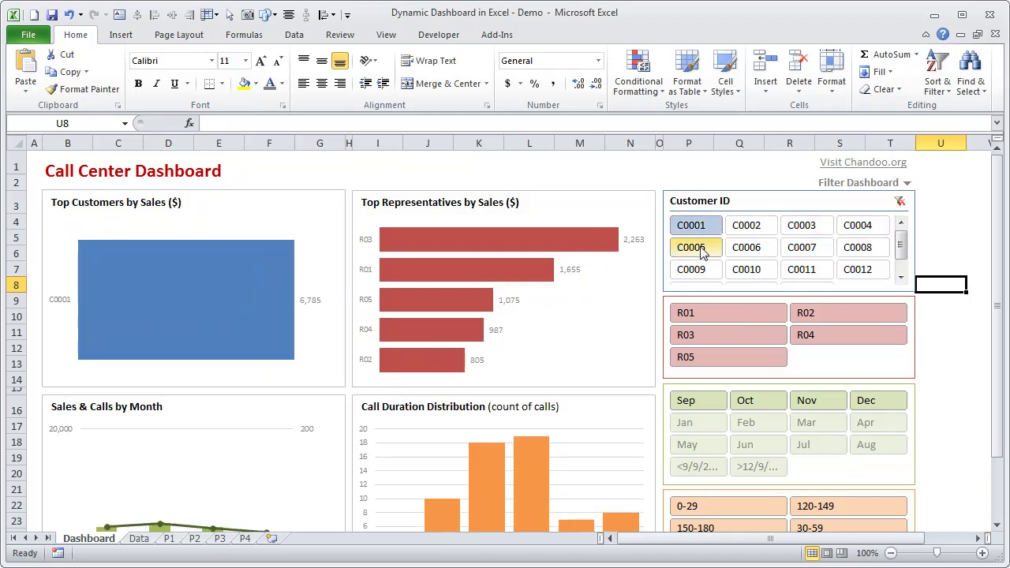
{"action": "mouse_move", "coordinate": [901, 249]}
{"action": "left_mouse_down"}
{"action": "mouse_move", "coordinate": [906, 270]}
{"action": "mouse_move", "coordinate": [902, 235]}
{"action": "left_mouse_up"}
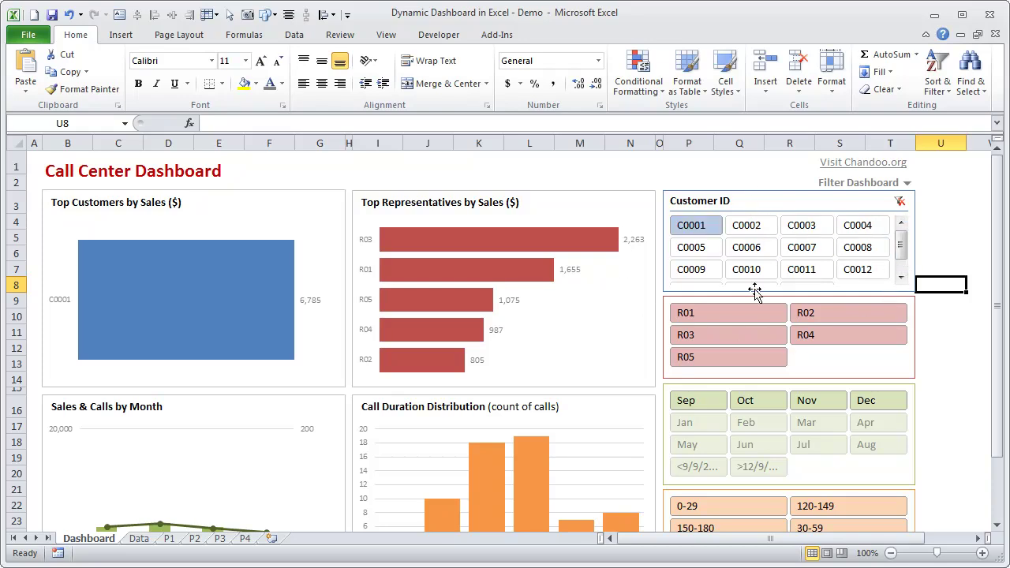
{"action": "left_click", "coordinate": [898, 203]}
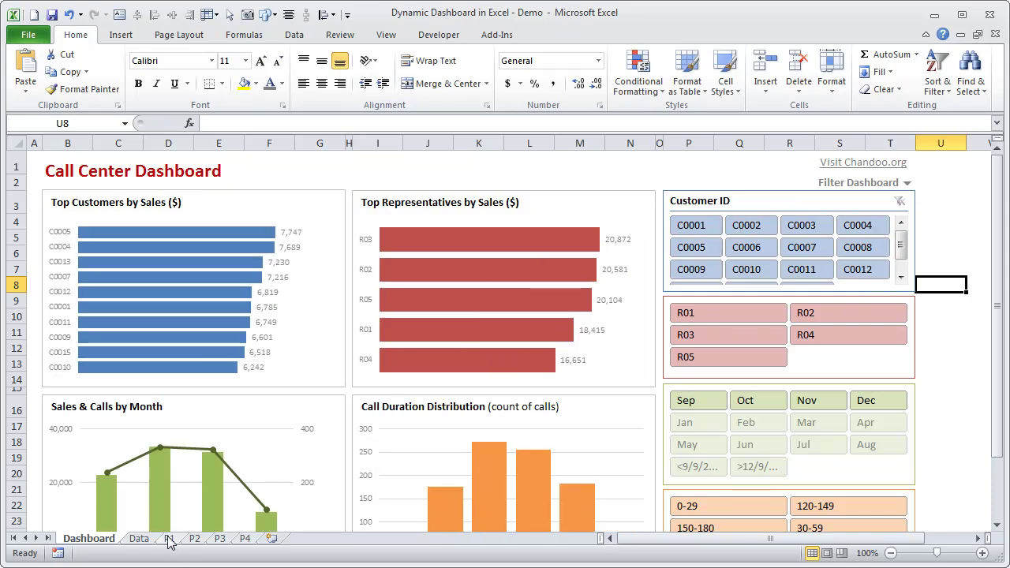
Check the Customer ID Text Filters on the Data sheet without filtering, then show P1's top-10 pivot
{"action": "left_click", "coordinate": [139, 539]}
{"action": "left_click", "coordinate": [162, 178]}
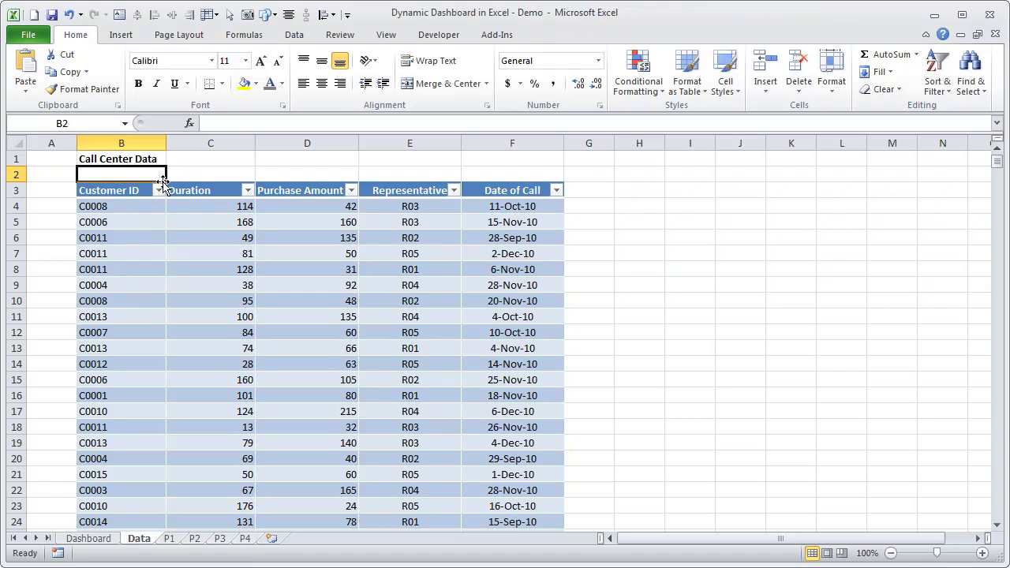
{"action": "left_click", "coordinate": [158, 191]}
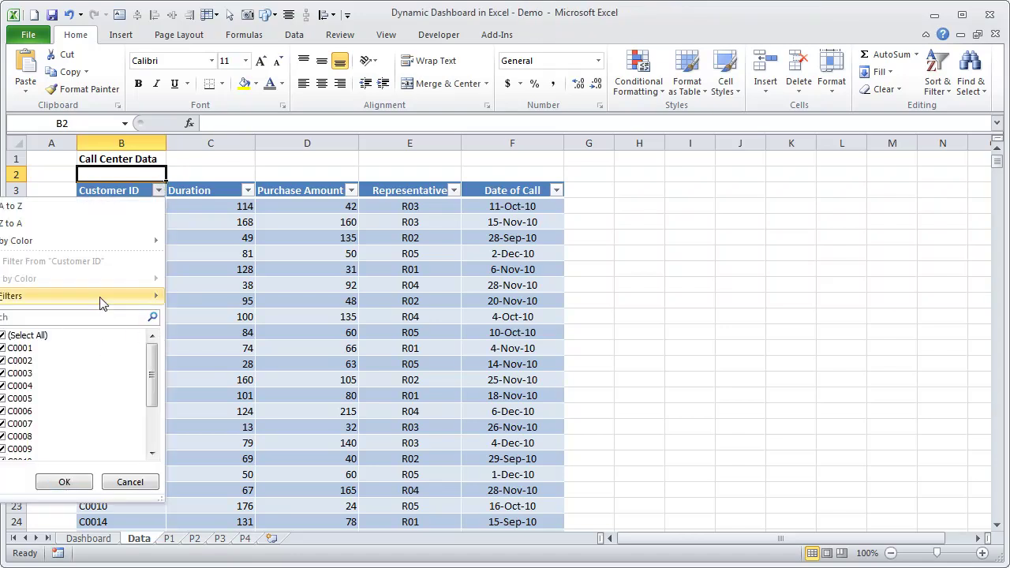
{"action": "mouse_move", "coordinate": [101, 304]}
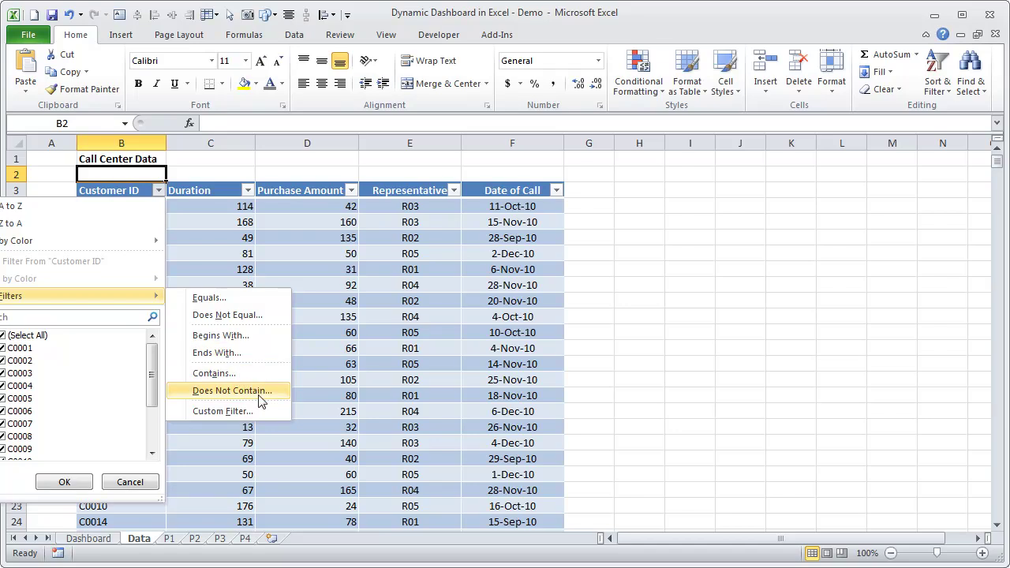
{"action": "left_click", "coordinate": [717, 295]}
{"action": "left_click", "coordinate": [716, 295]}
{"action": "left_click", "coordinate": [169, 538]}
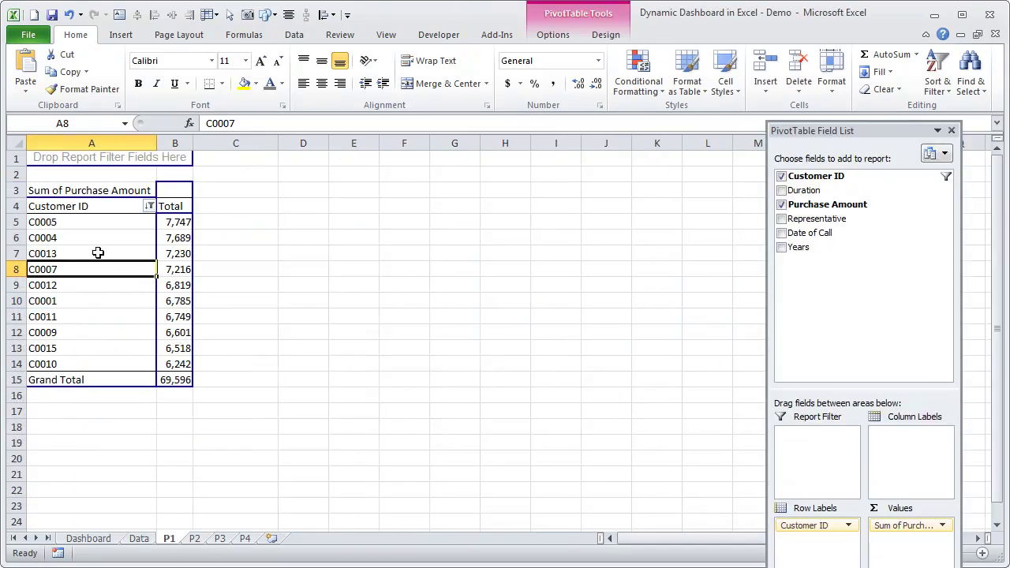
Go back to the Dashboard sheet and scroll through the finished dashboard charts
{"action": "left_click", "coordinate": [89, 538]}
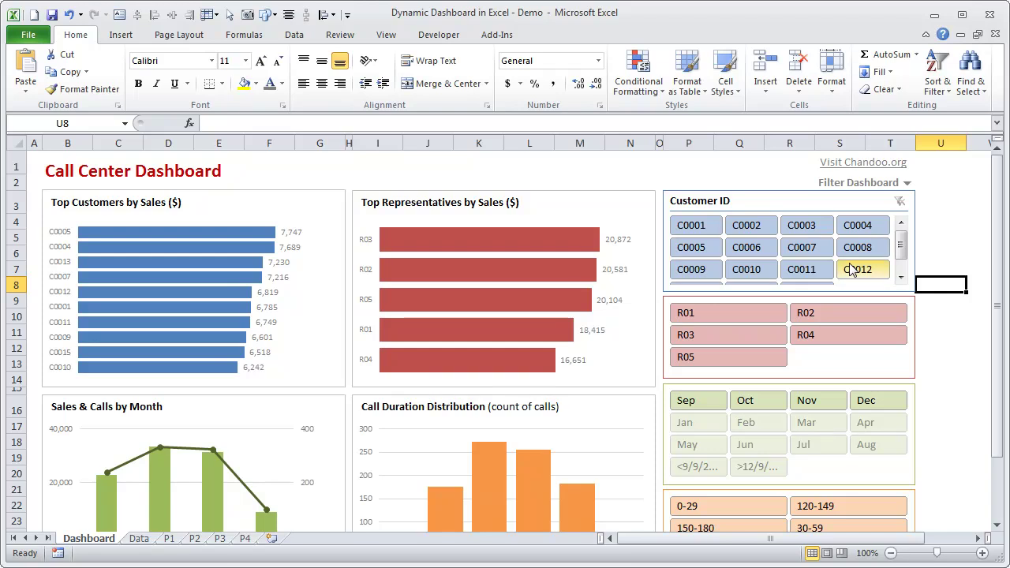
{"action": "scroll", "coordinate": [843, 317], "scroll_direction": "down", "scroll_amount": 5}
{"action": "scroll", "coordinate": [850, 324], "scroll_direction": "up", "scroll_amount": 4}
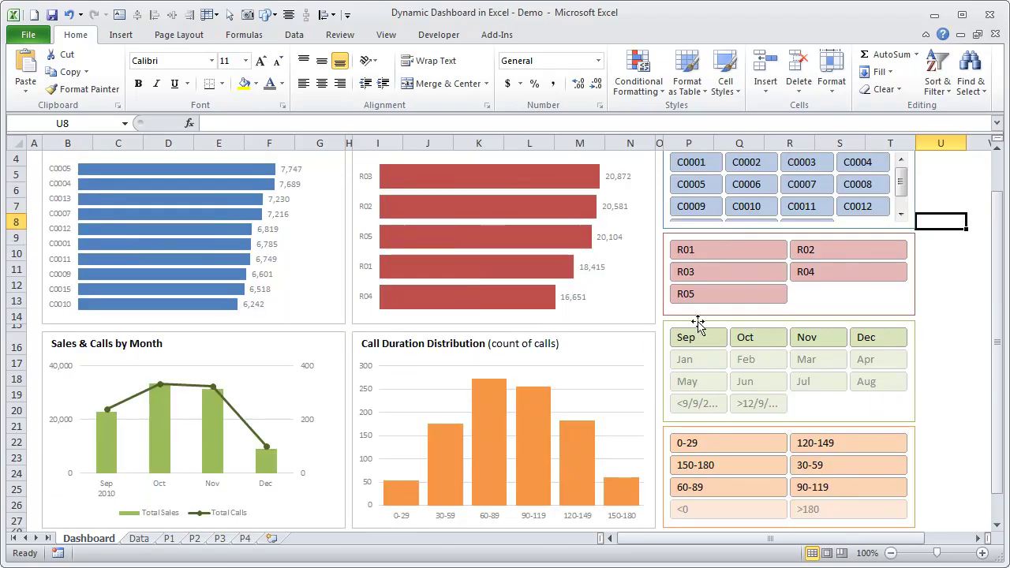
{"action": "scroll", "coordinate": [547, 335], "scroll_direction": "up", "scroll_amount": 1}
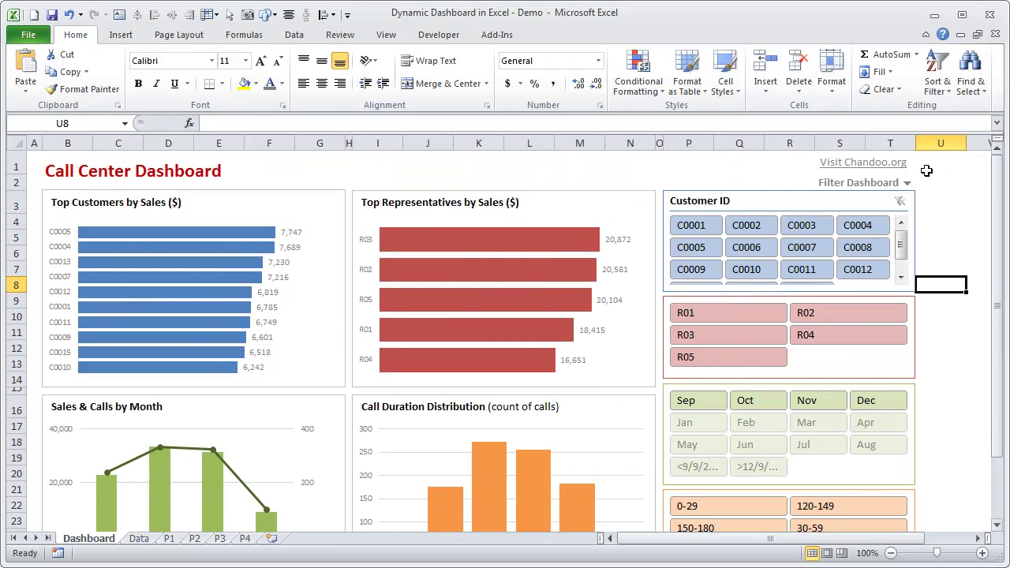
{"action": "left_click_drag", "start_coordinate": [996, 267], "coordinate": [999, 161]}
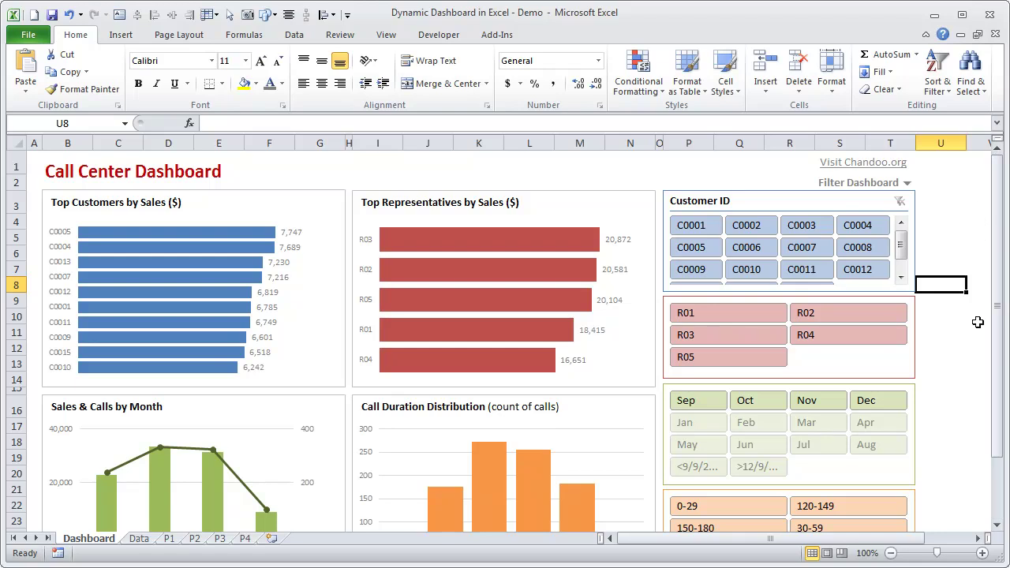
{"action": "scroll", "coordinate": [945, 292], "scroll_direction": "down", "scroll_amount": 5}
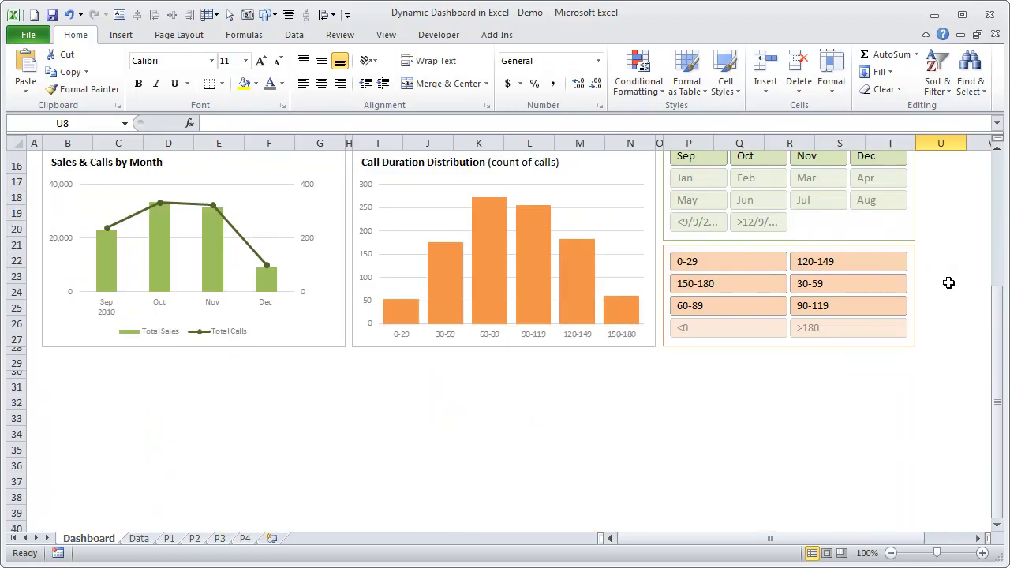
{"action": "scroll", "coordinate": [952, 298], "scroll_direction": "up", "scroll_amount": 5}
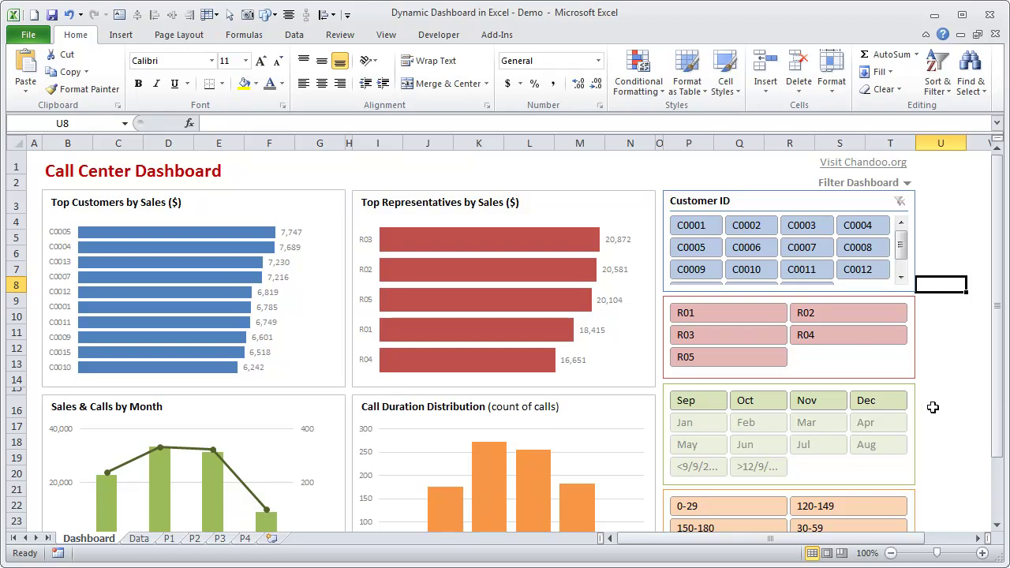